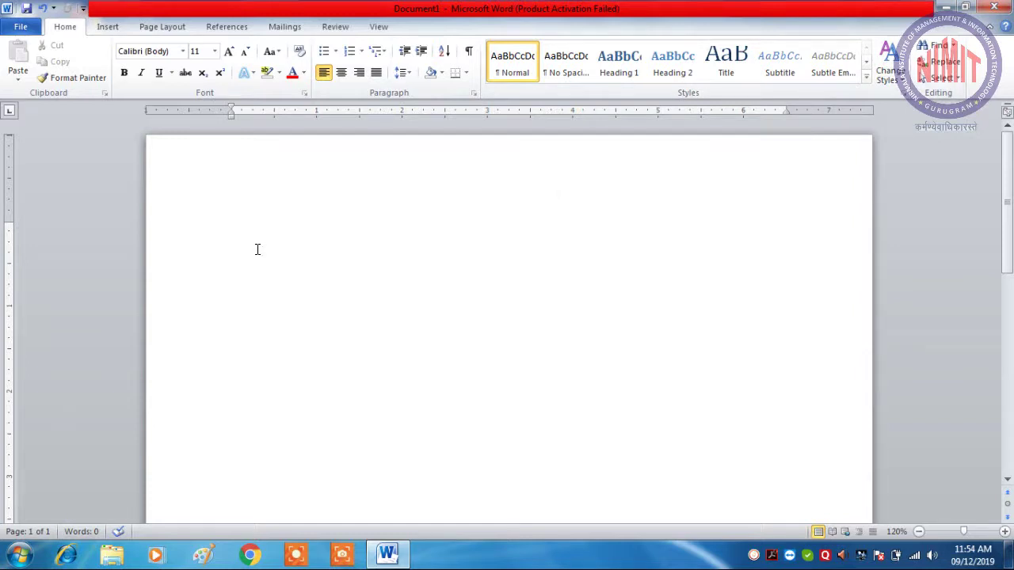
Generate five pages of sample paragraphs with =rand(40), then return to the top of page 1.
type("=r")
type("and")
type("(")
type("40)")
key("Return")
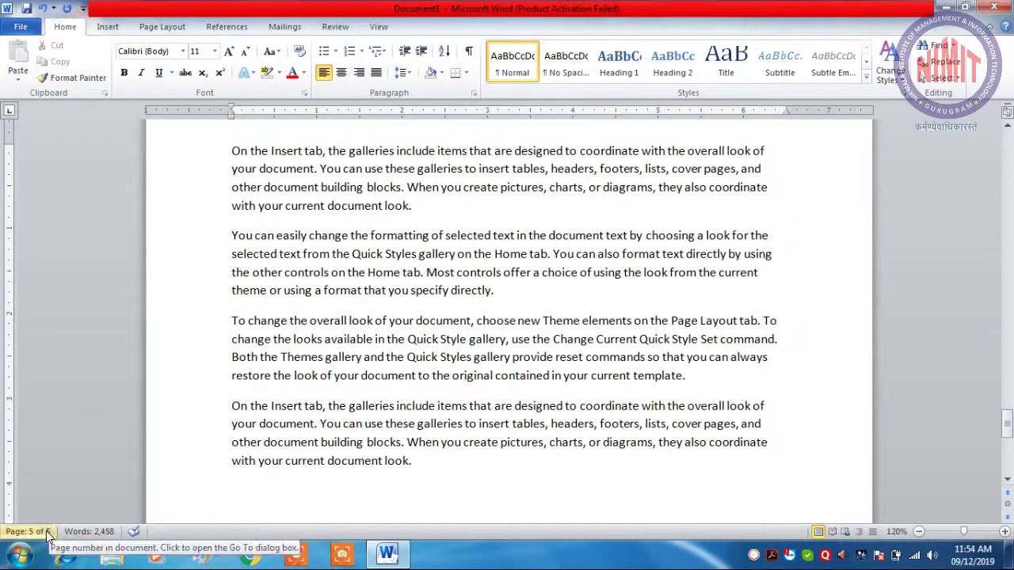
scroll(306, 442, "up", 5)
scroll(305, 442, "up", 5)
scroll(306, 442, "up", 5)
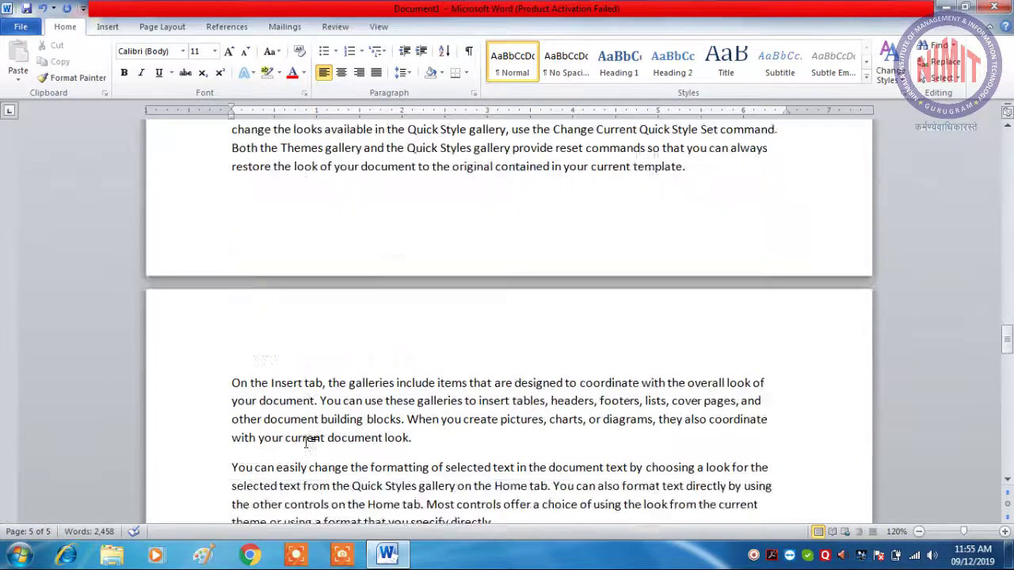
scroll(305, 442, "up", 5)
scroll(306, 442, "up", 3)
scroll(306, 442, "up", 1)
scroll(312, 229, "up", 3)
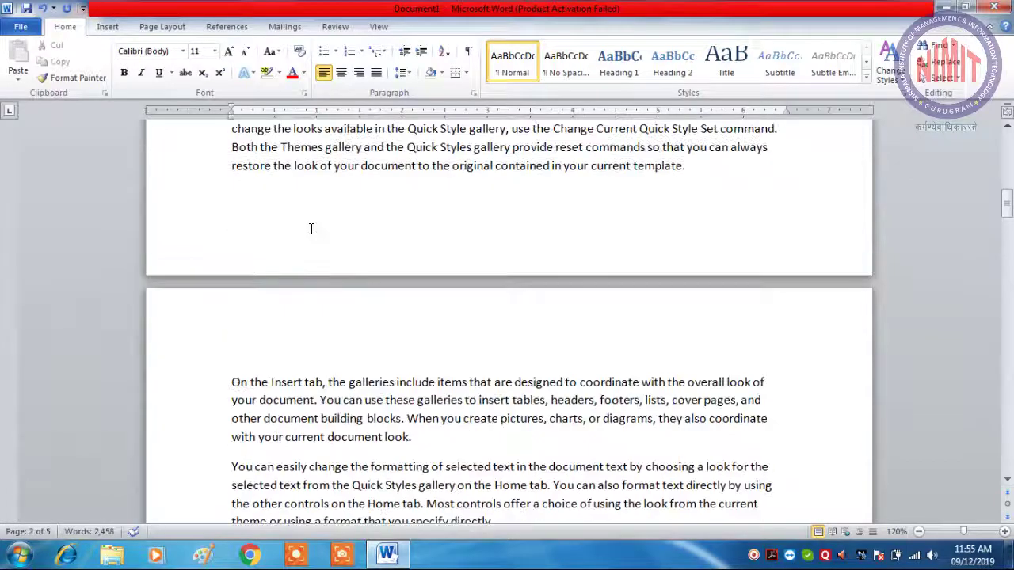
scroll(312, 229, "up", 6)
scroll(311, 229, "up", 10)
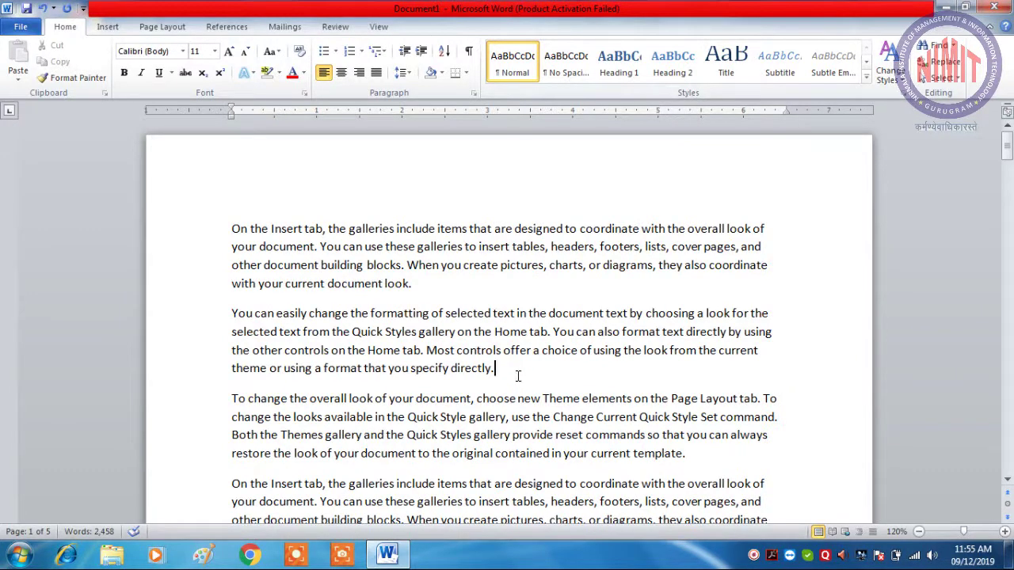
left_click_drag(518, 375, 201, 163)
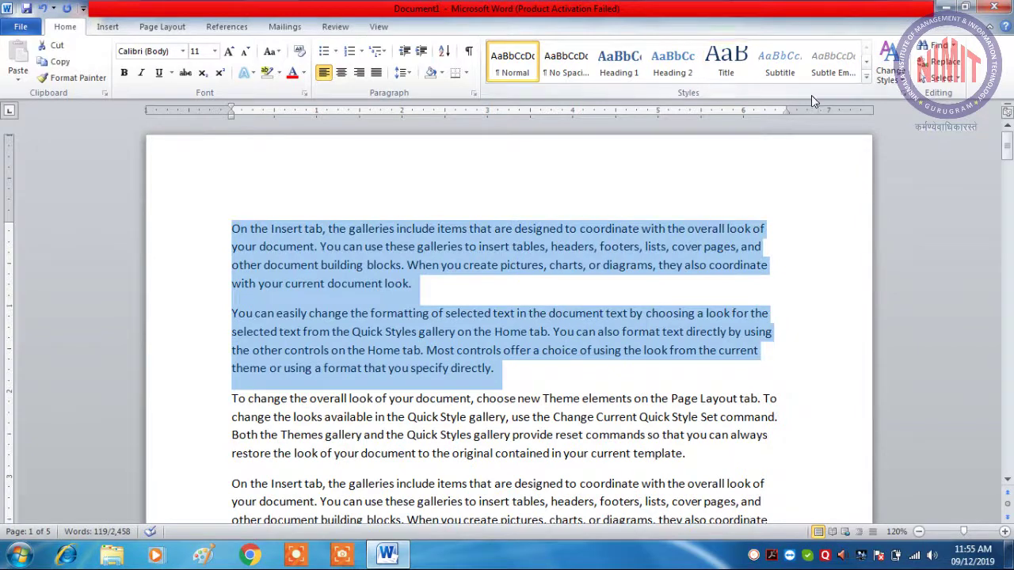
left_click(866, 82)
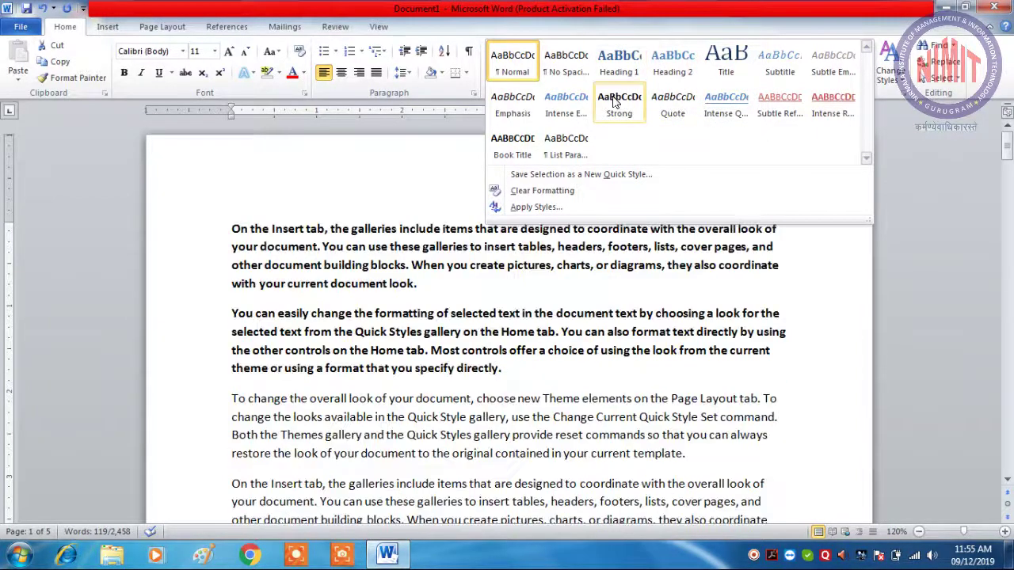
left_click(502, 64)
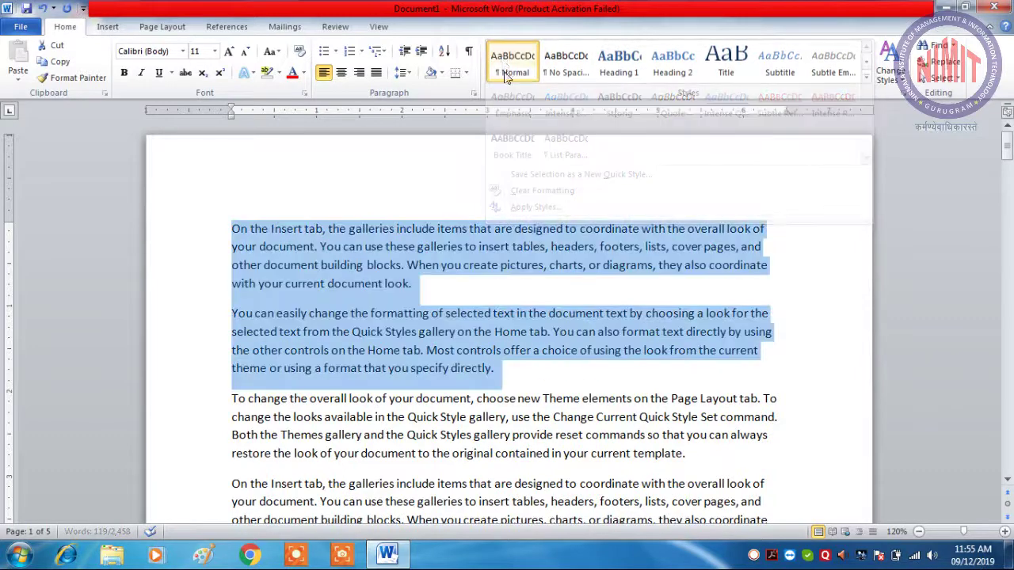
left_click(534, 250)
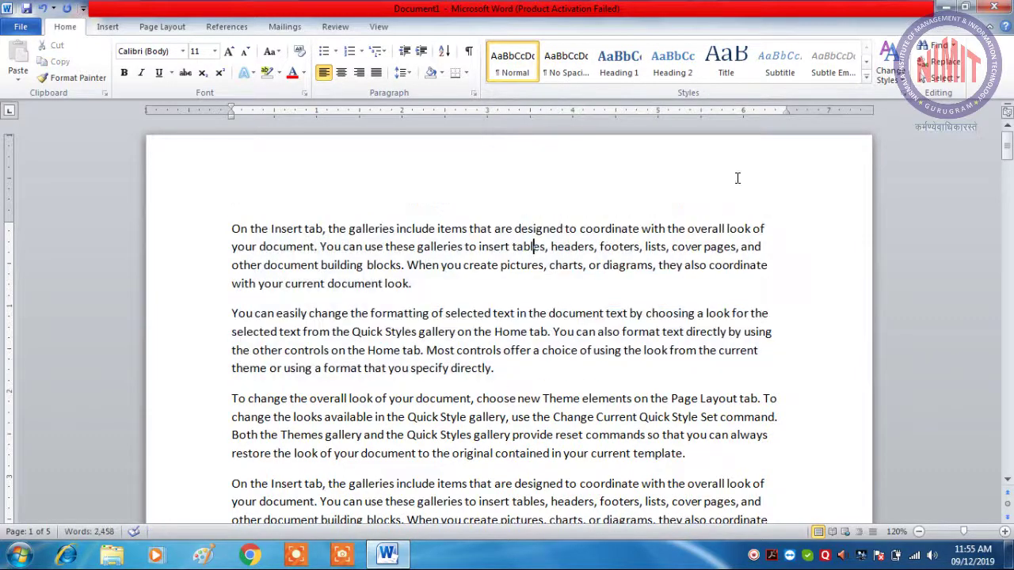
left_click(891, 80)
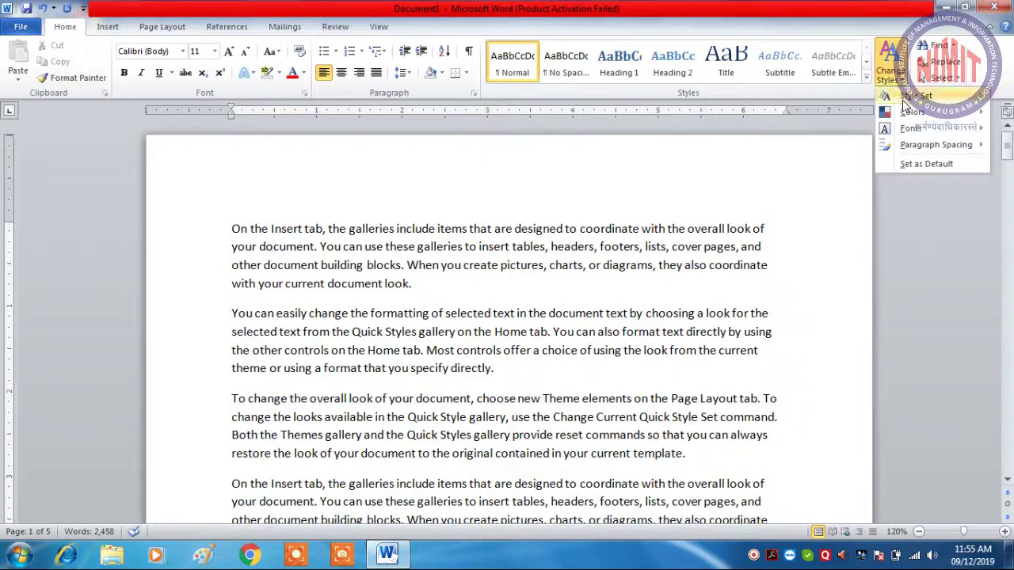
mouse_move(919, 95)
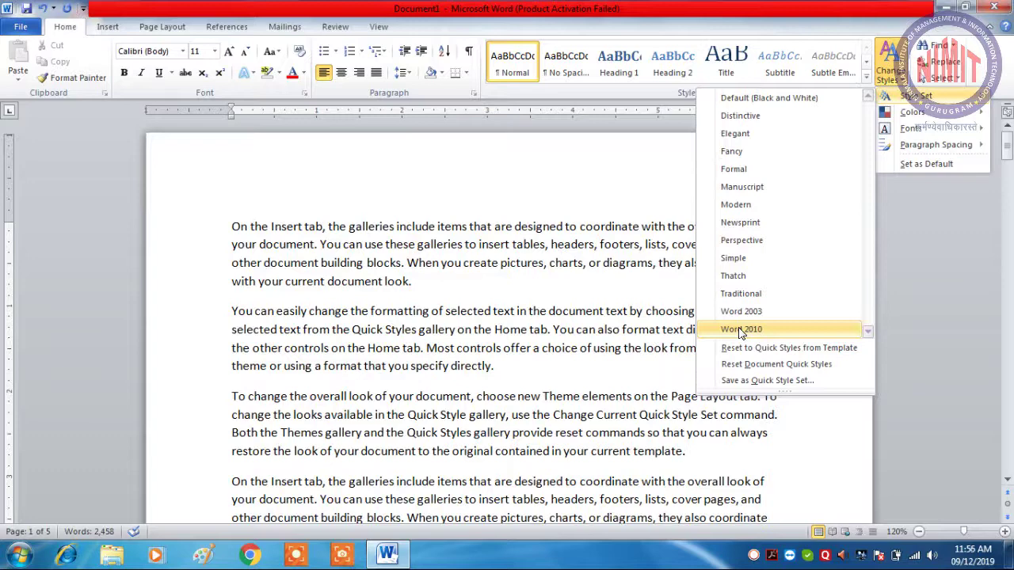
Apply the Word 2010 style set, then look through and close the theme Colors schemes.
left_click(741, 330)
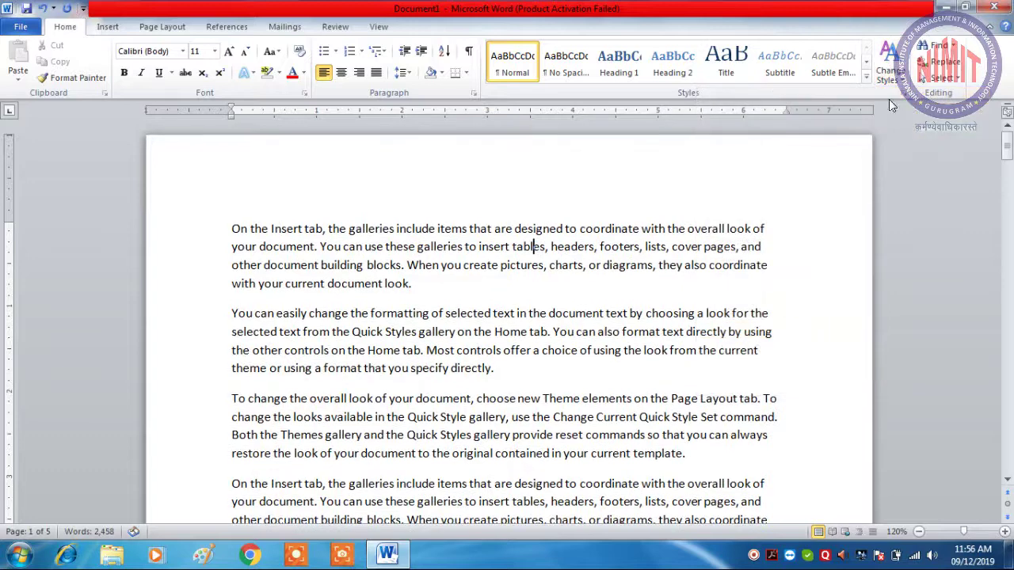
left_click(888, 64)
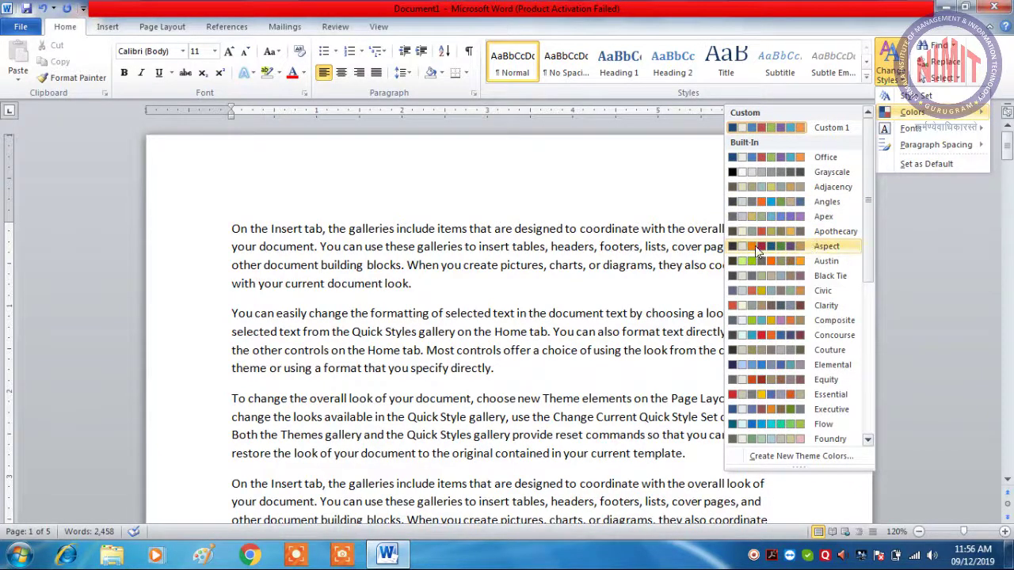
left_click(555, 283)
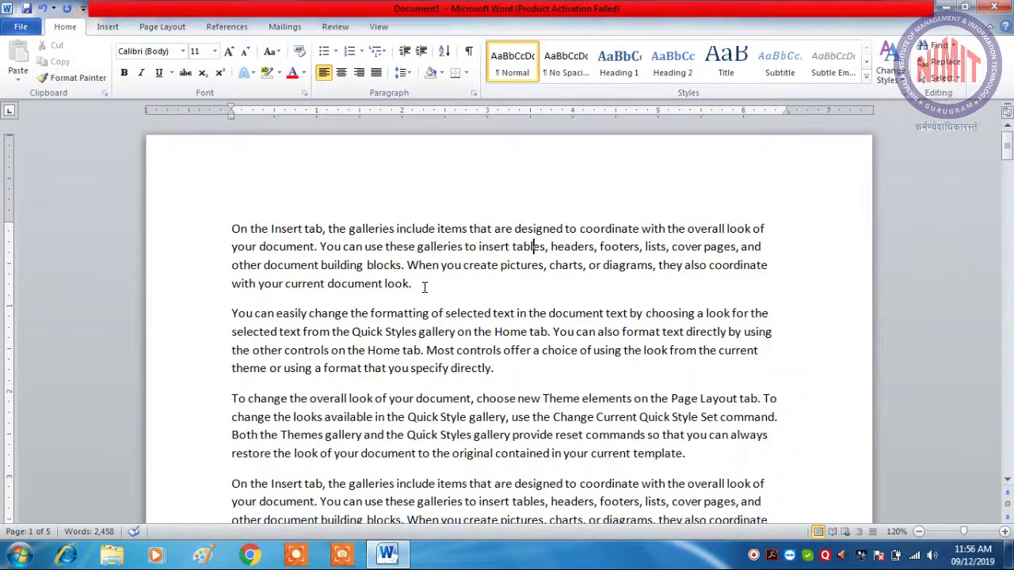
mouse_move(405, 283)
left_mouse_down()
mouse_move(231, 228)
mouse_move(418, 310)
left_mouse_up()
left_click(231, 228)
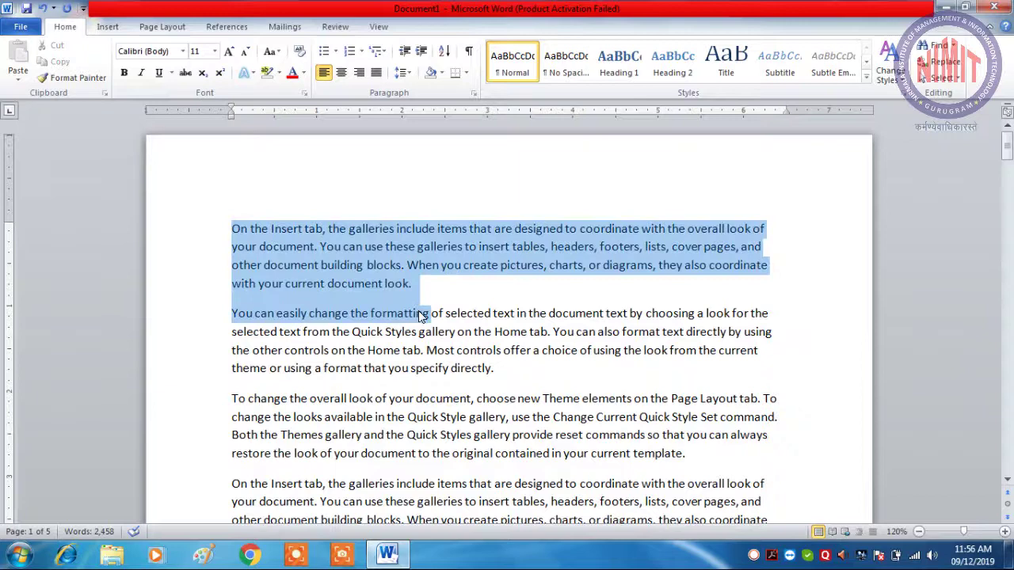
Shade the first paragraph green and the second paragraph blue.
left_click(391, 266)
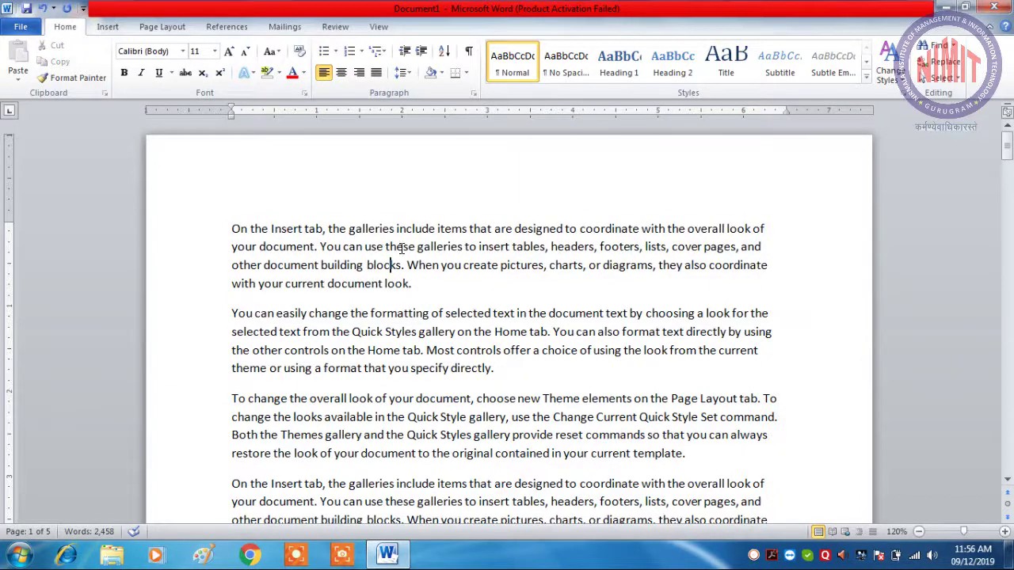
triple_click(401, 249)
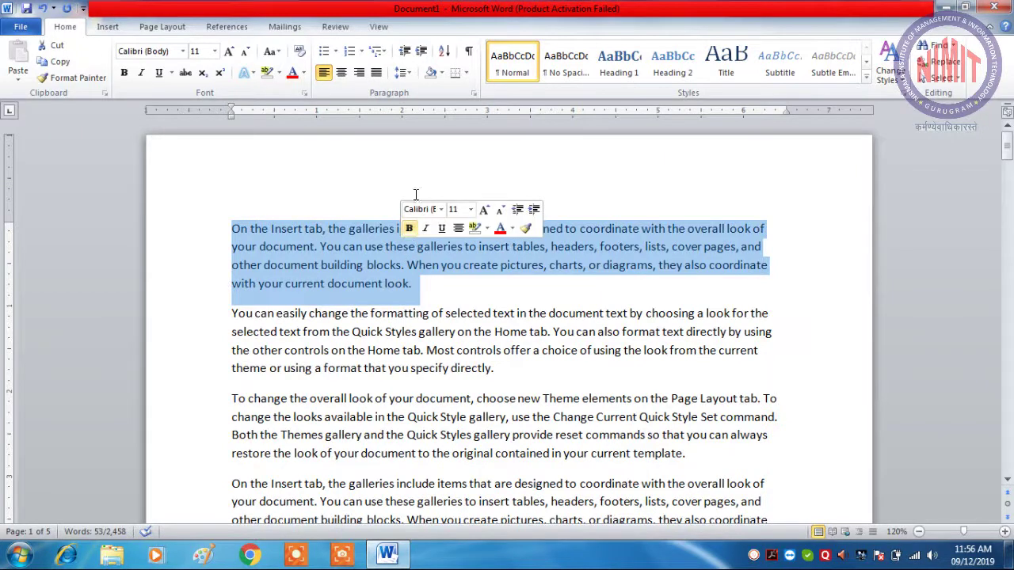
left_click(442, 76)
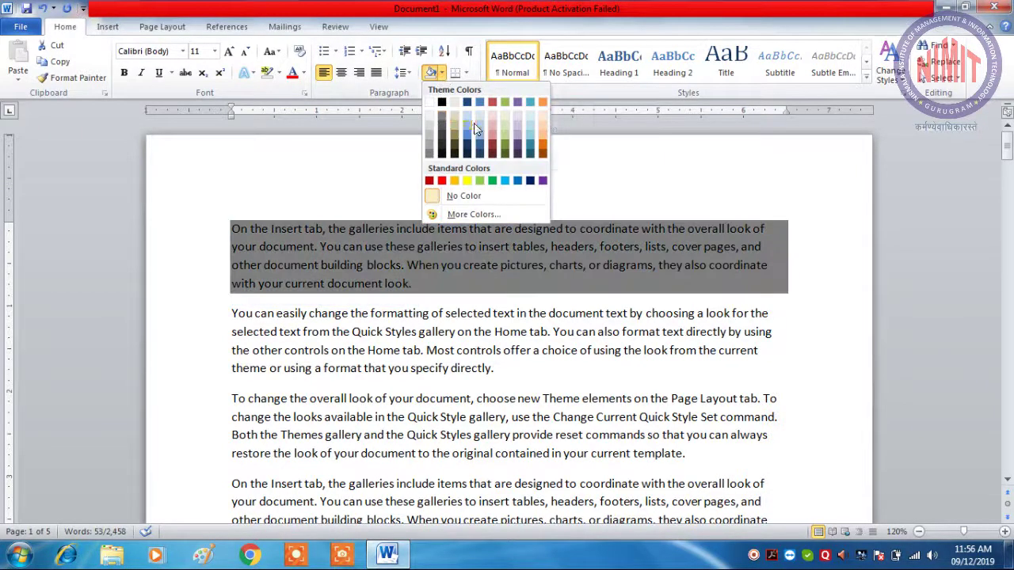
left_click(504, 135)
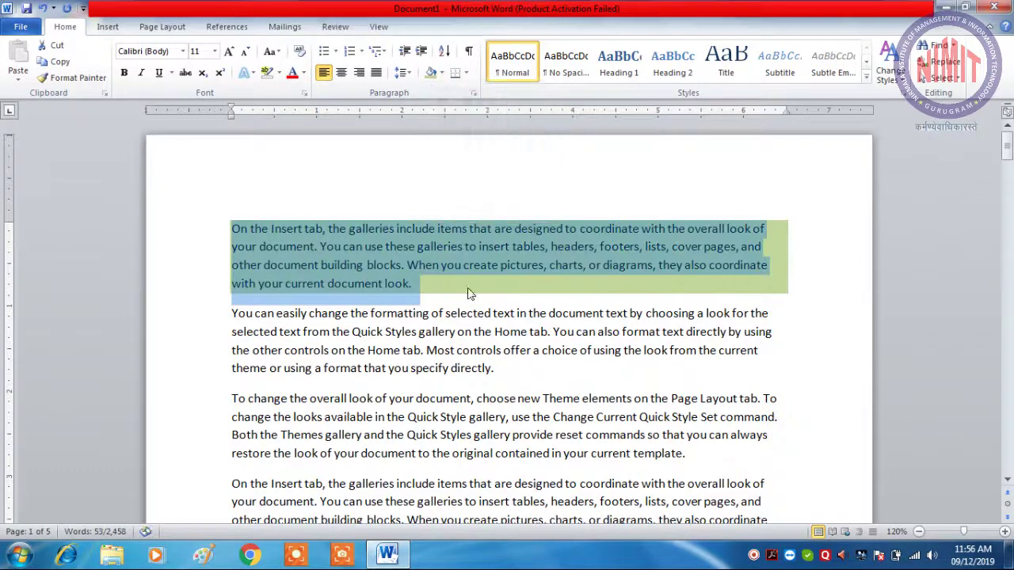
left_click(439, 330)
triple_click(439, 329)
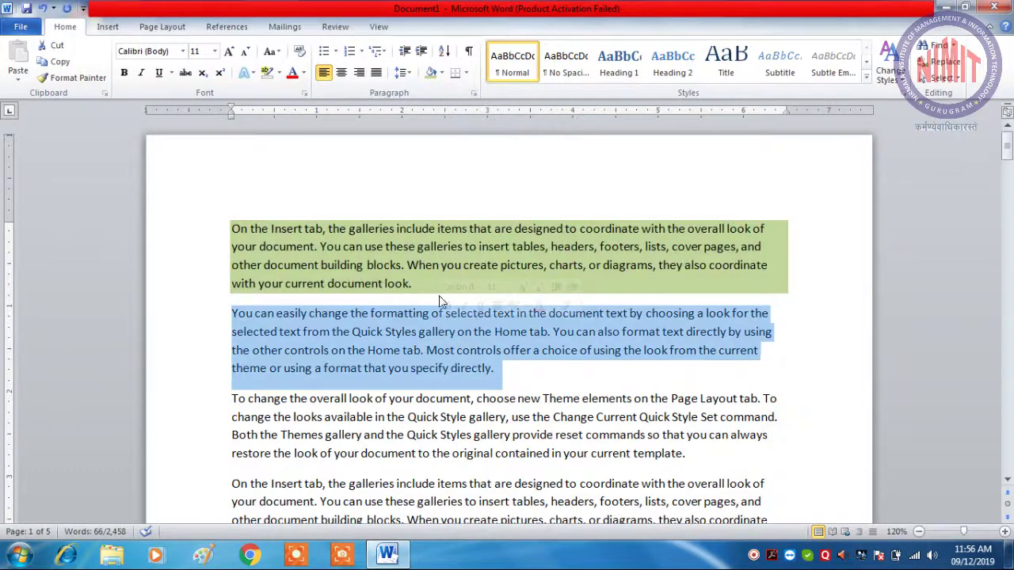
left_click(441, 73)
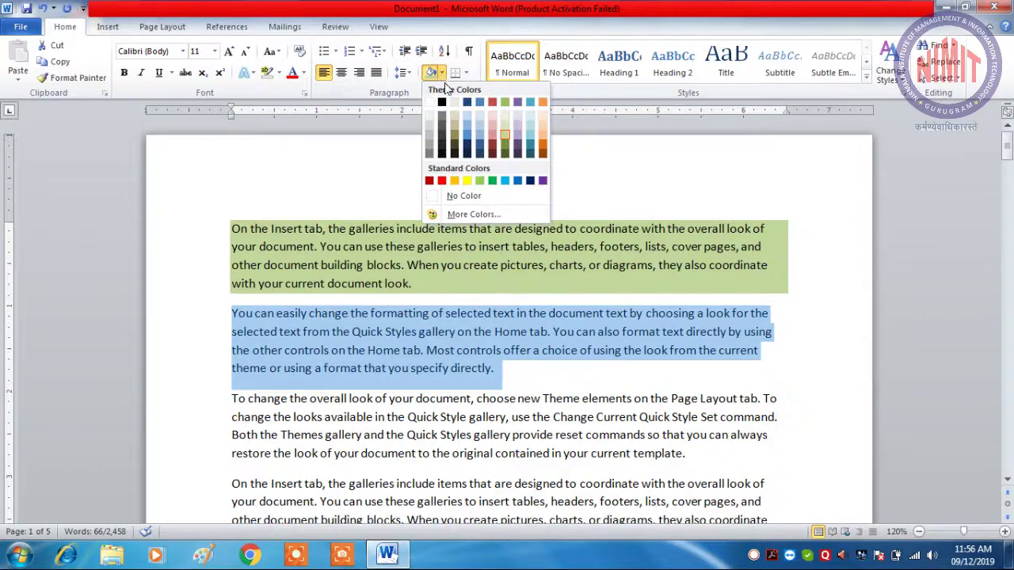
left_click(475, 133)
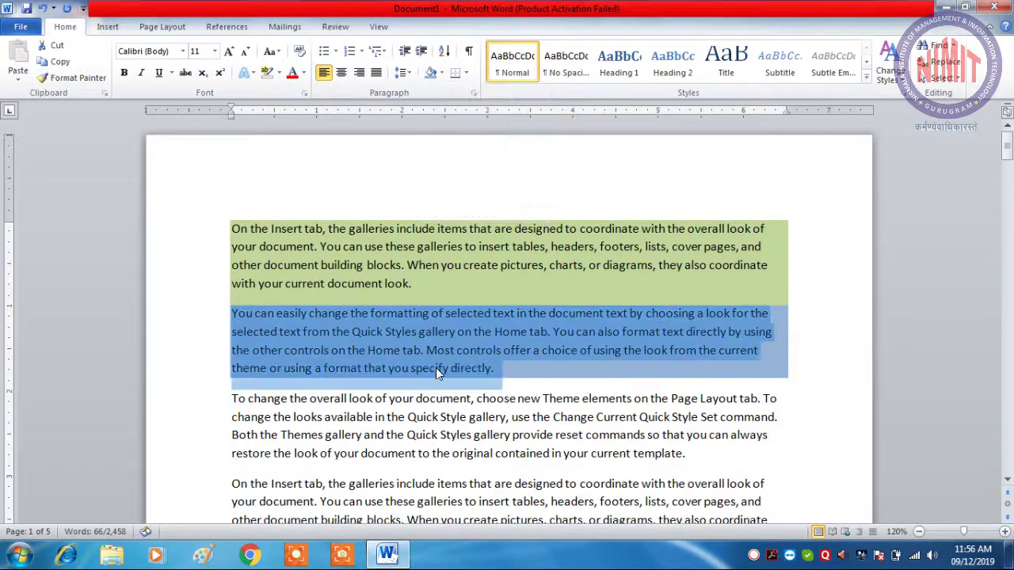
Shade the third paragraph light orange, then bring up the Change Styles options.
left_click(416, 417)
triple_click(416, 417)
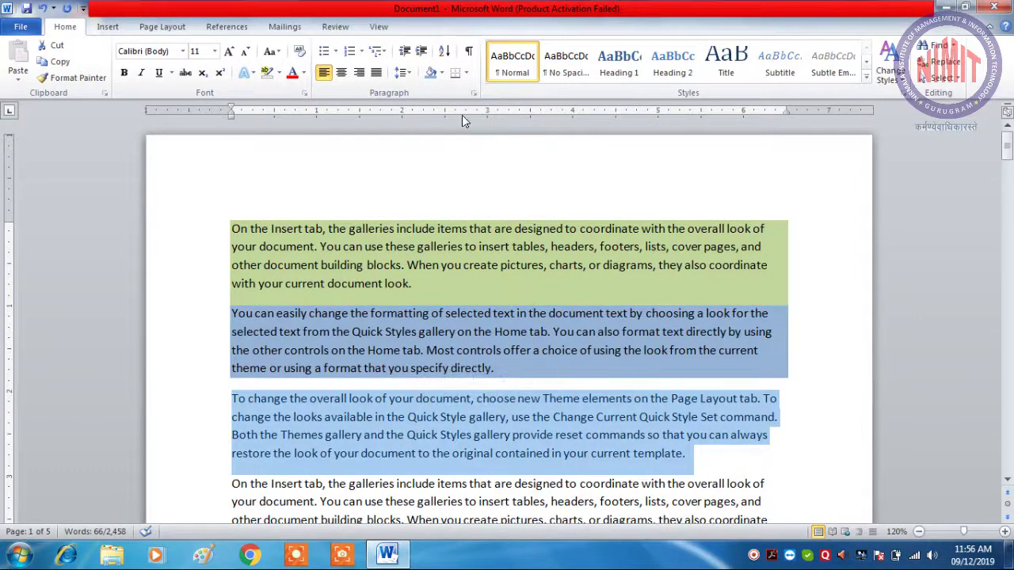
left_click(441, 73)
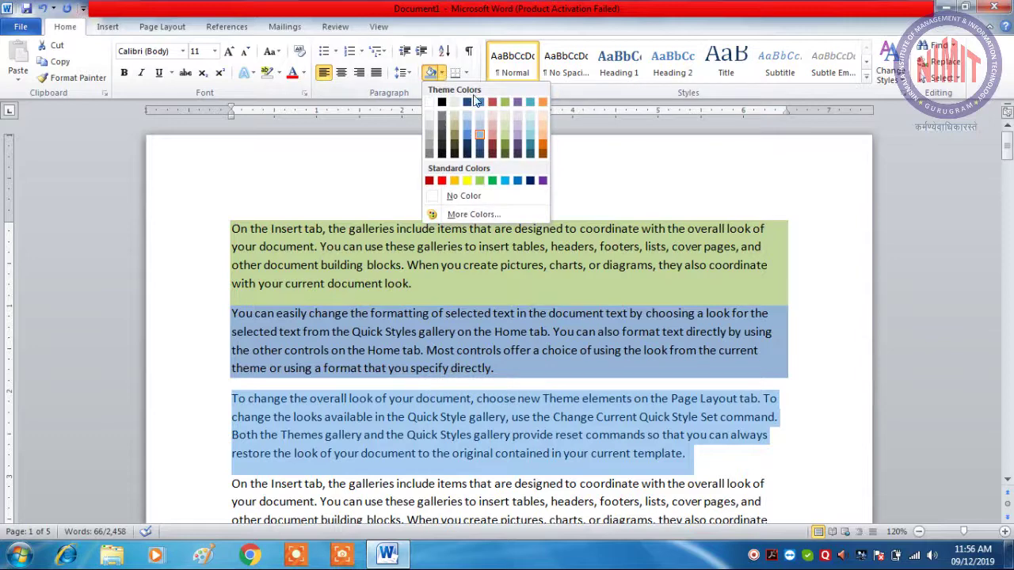
left_click(542, 136)
left_click(594, 350)
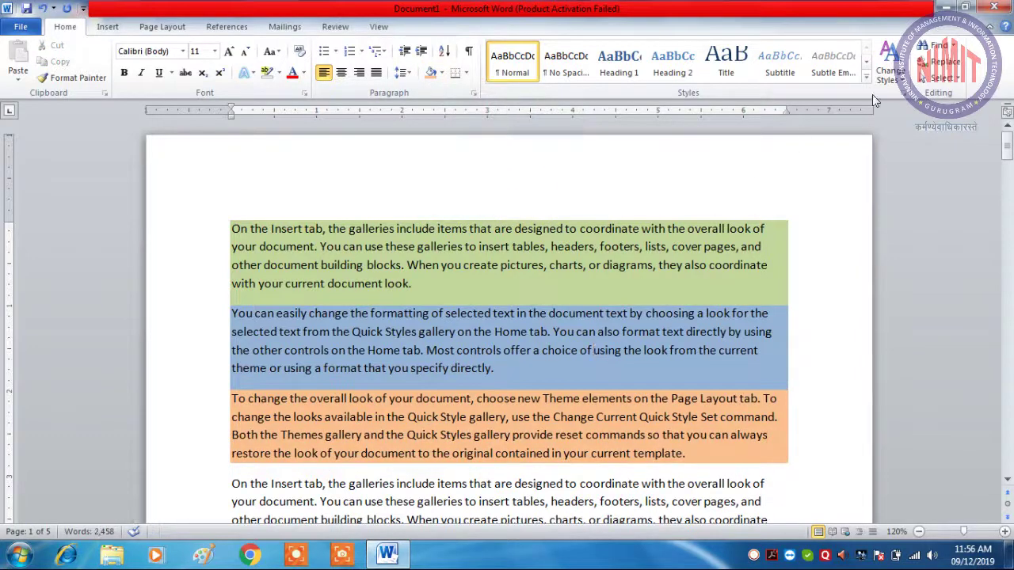
left_click(891, 63)
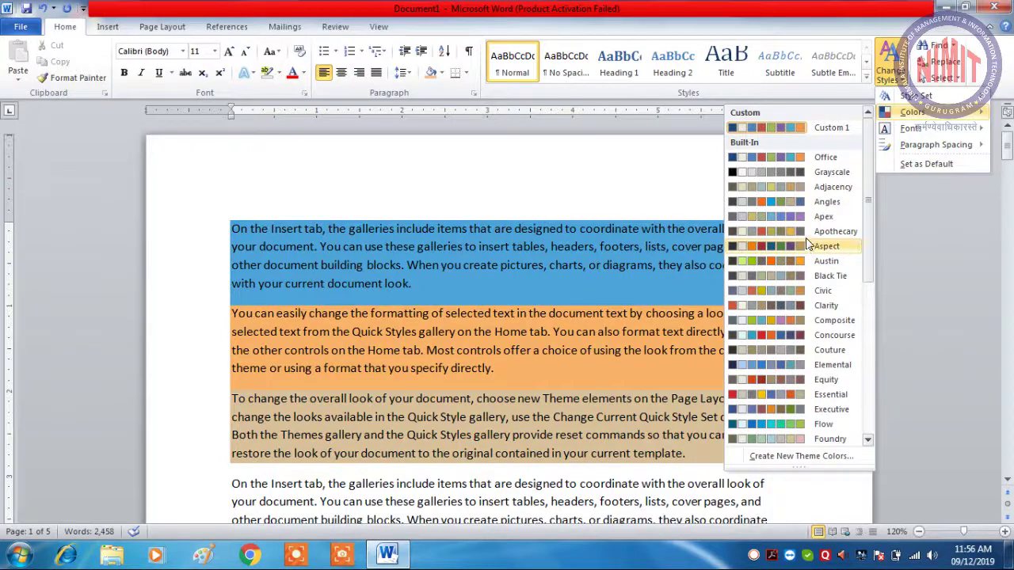
Try the Apothecary colour scheme, then switch the theme colours to Office.
left_click(805, 238)
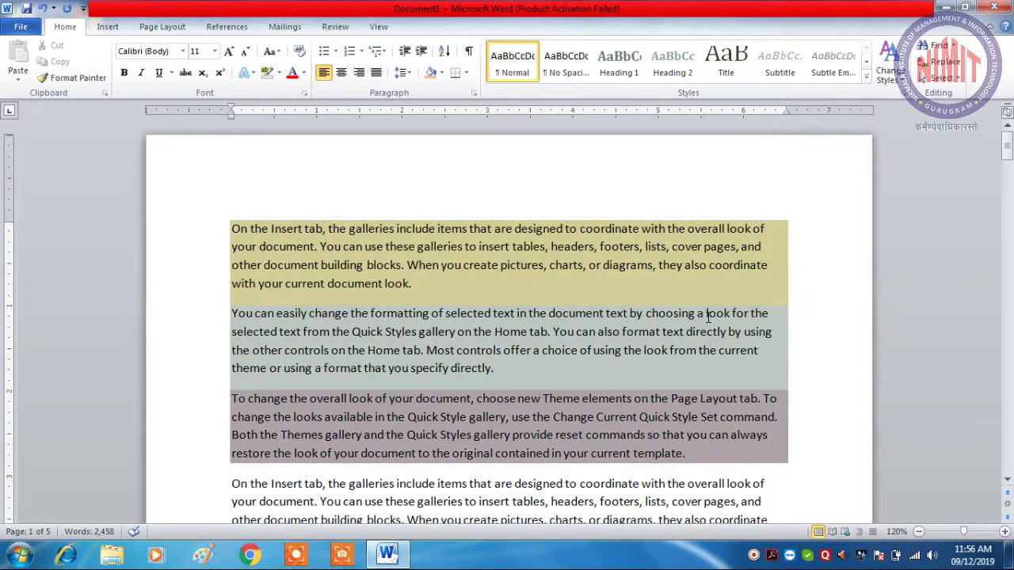
left_click(878, 79)
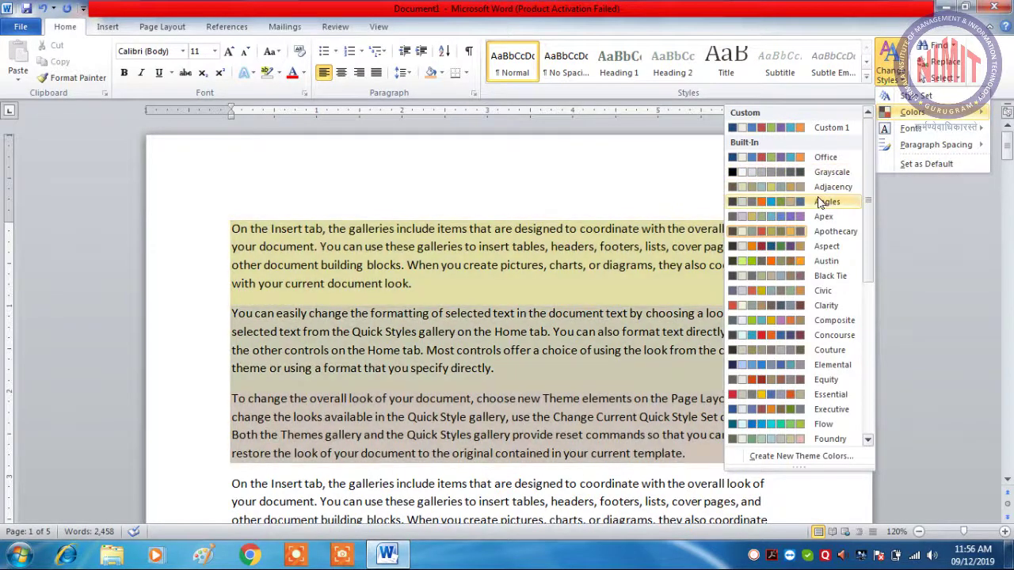
left_click(830, 158)
left_click(889, 63)
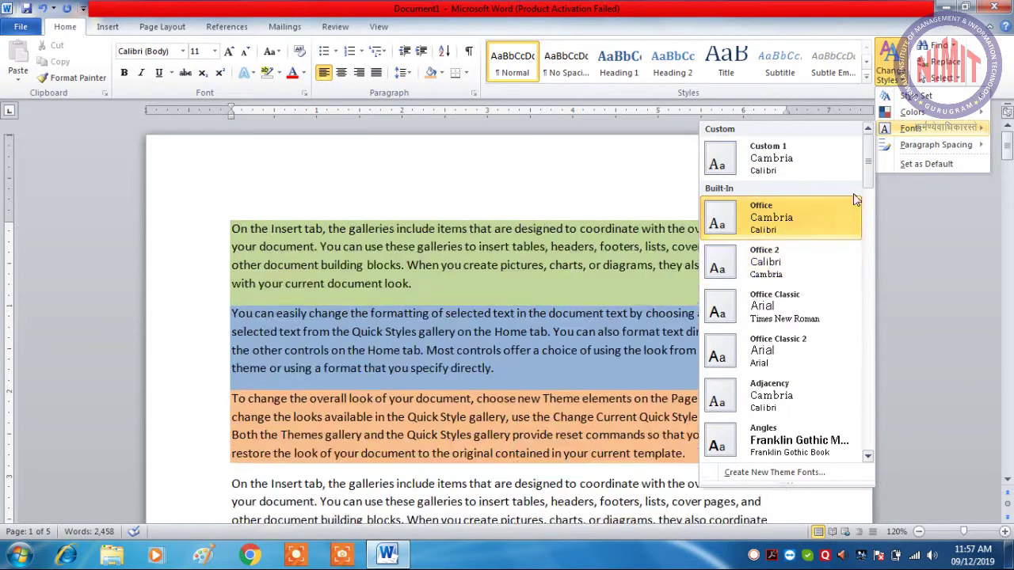
Scroll through the Change Styles Fonts gallery to preview the theme font pairs.
scroll(855, 206, "down", 3)
scroll(860, 217, "down", 2)
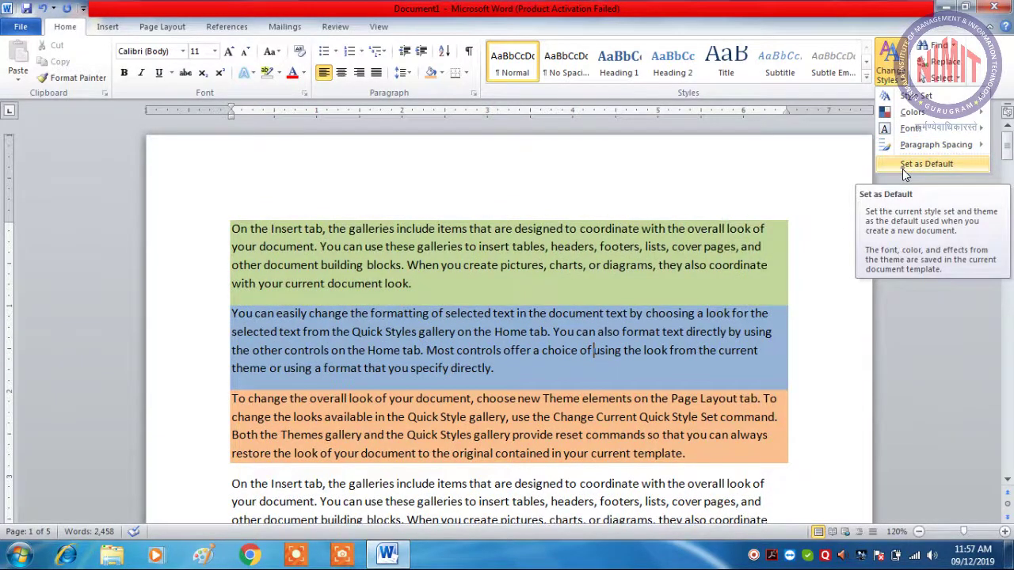
mouse_move(919, 96)
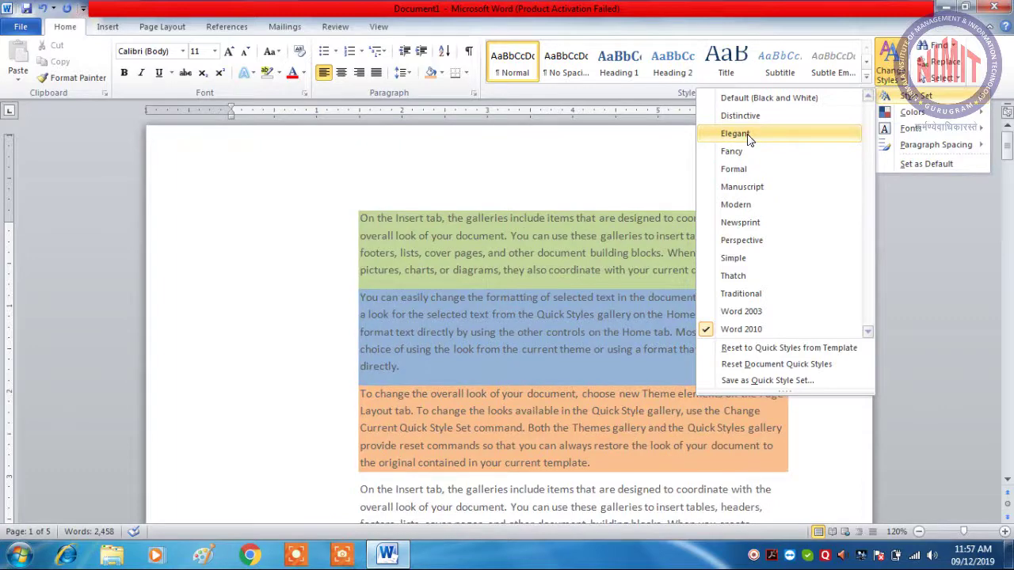
Apply the Elegant style set and make it the default.
left_click(735, 134)
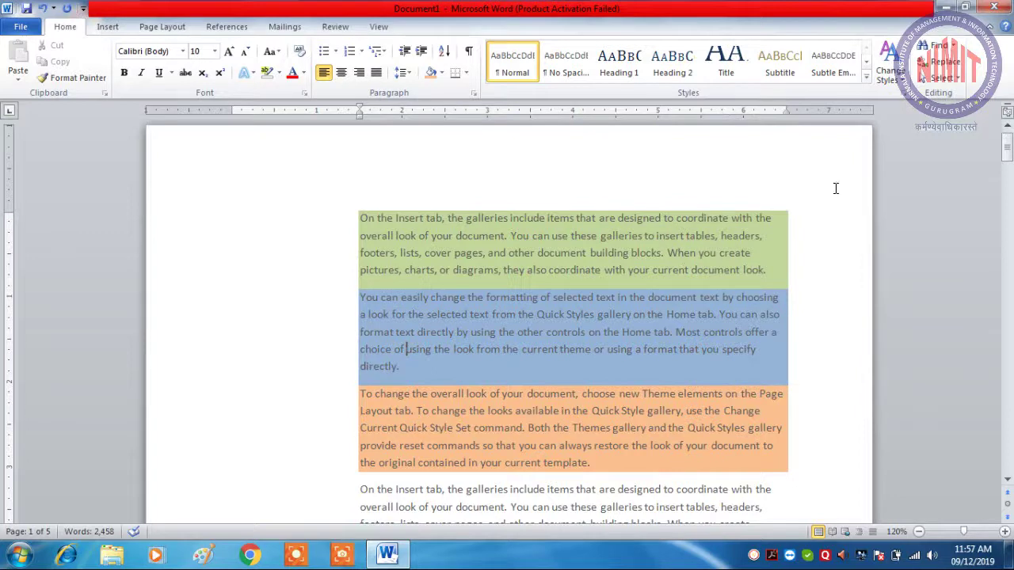
left_click(890, 78)
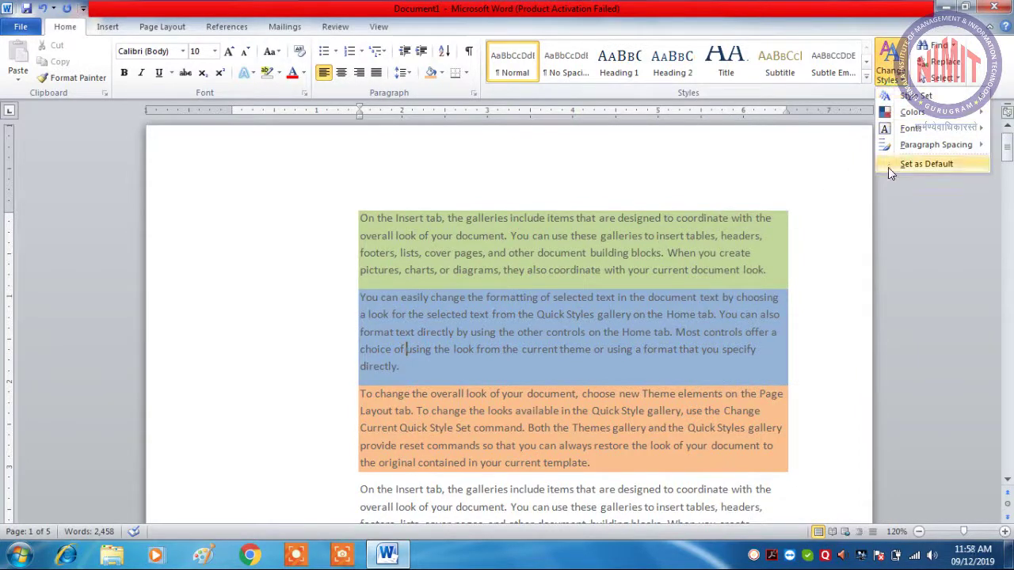
left_click(888, 169)
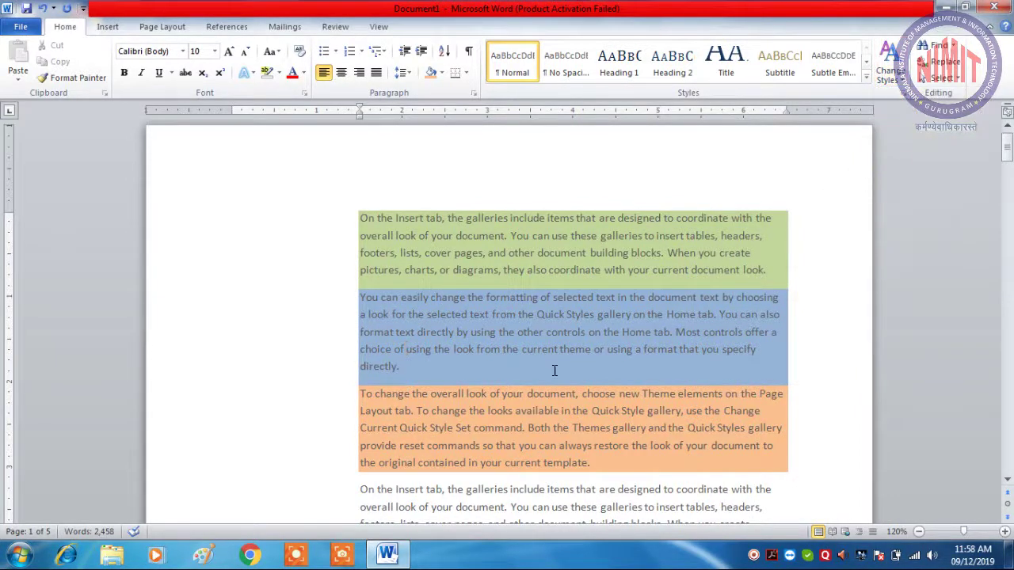
Start a new Word document and fill it with =rand() sample paragraphs.
left_click(19, 554)
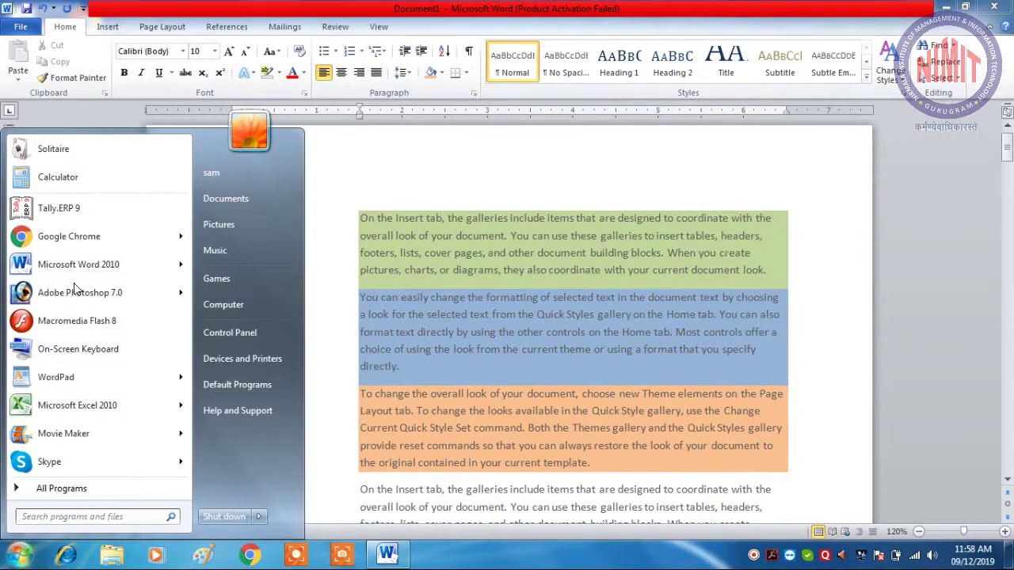
mouse_move(78, 265)
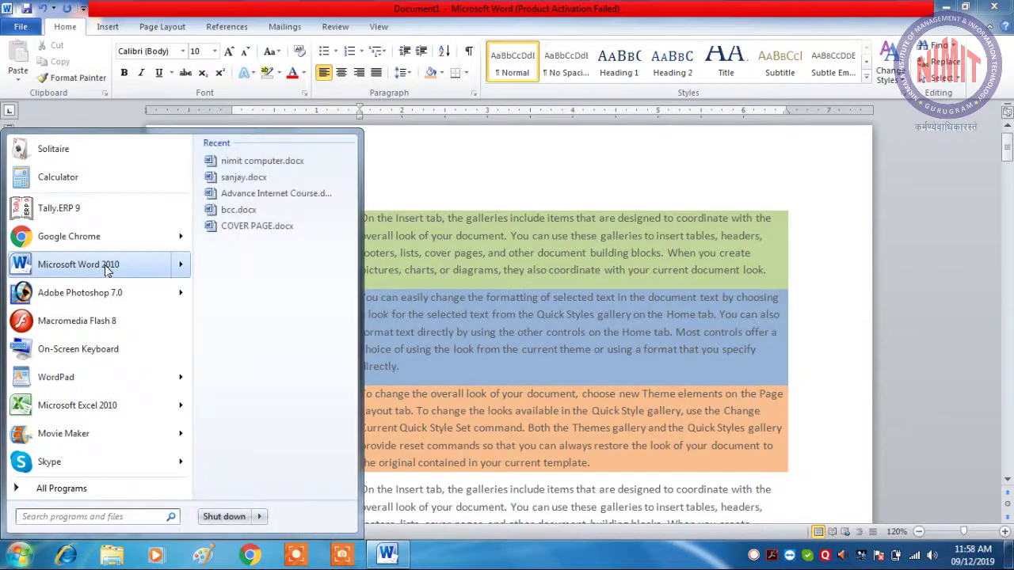
left_click(104, 264)
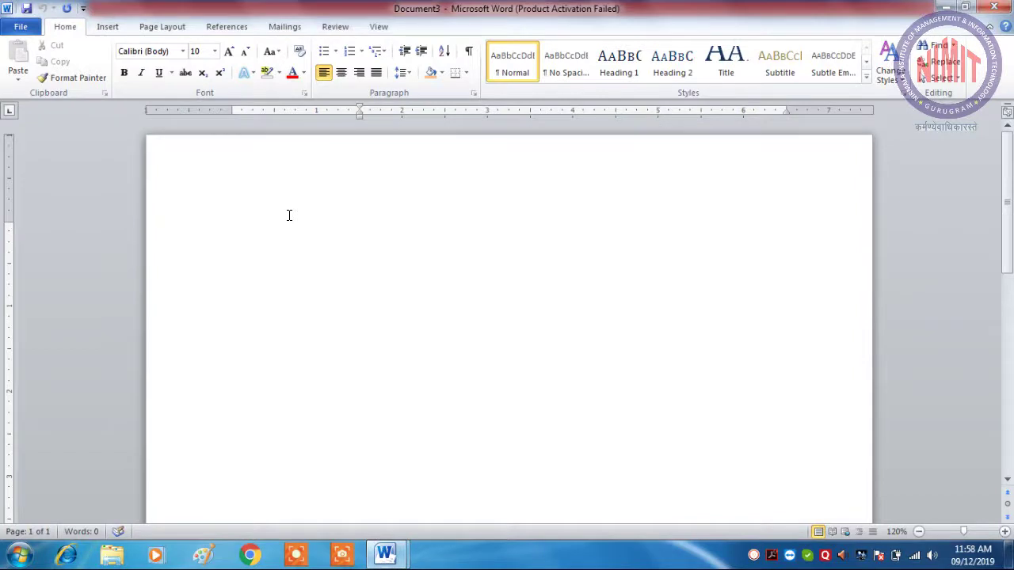
type("=ran")
type("d()\\")
key("Return")
key("BackSpace")
key("BackSpace")
key("Return")
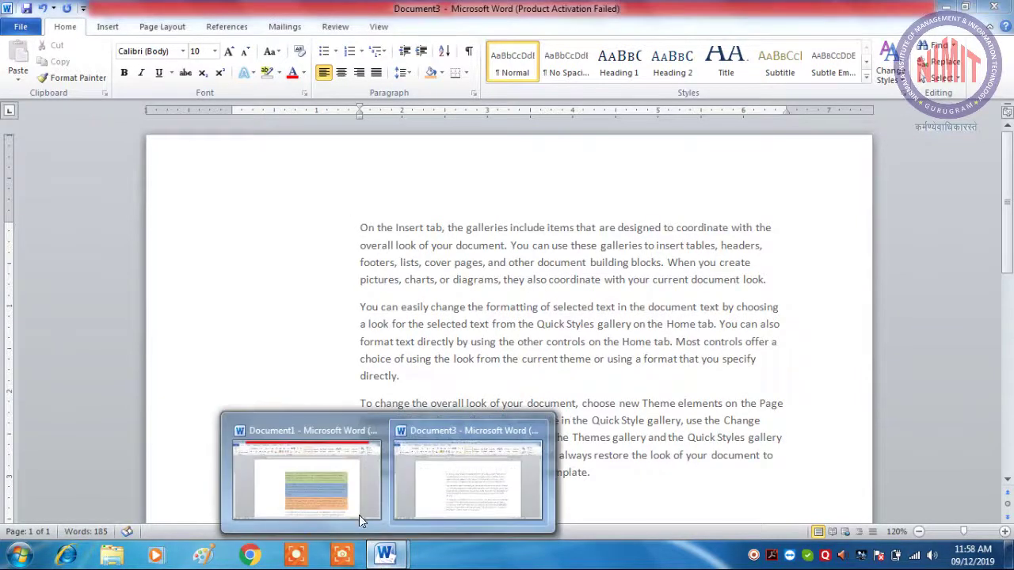
mouse_move(386, 554)
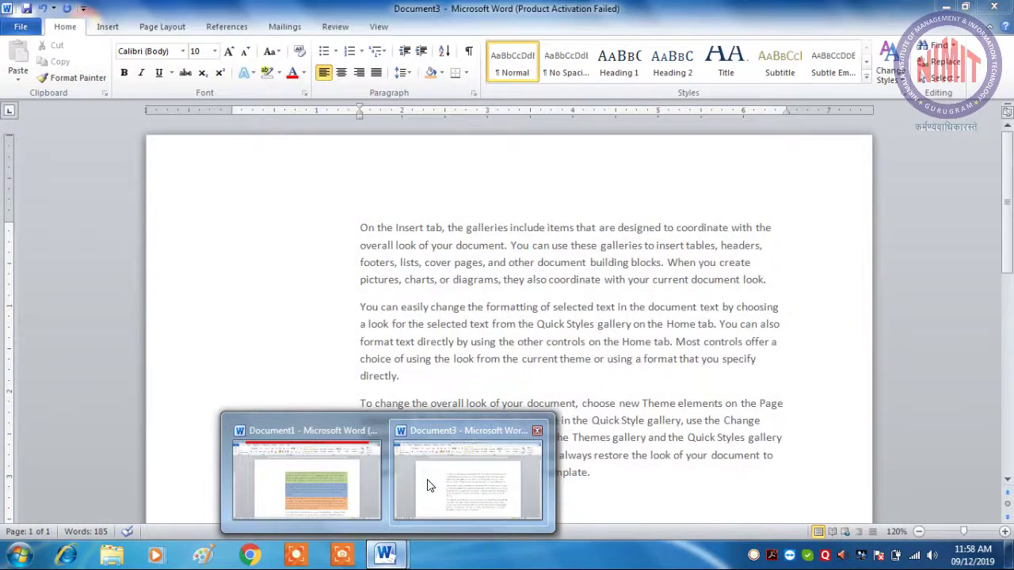
In Document1, apply the Word 2010 style set and make it the default.
left_click(341, 486)
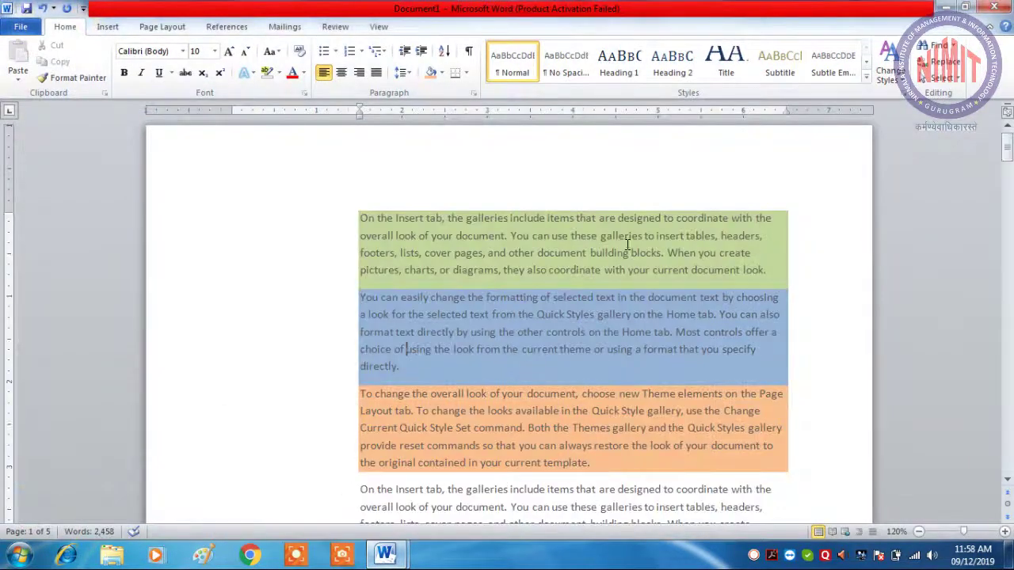
left_click(888, 63)
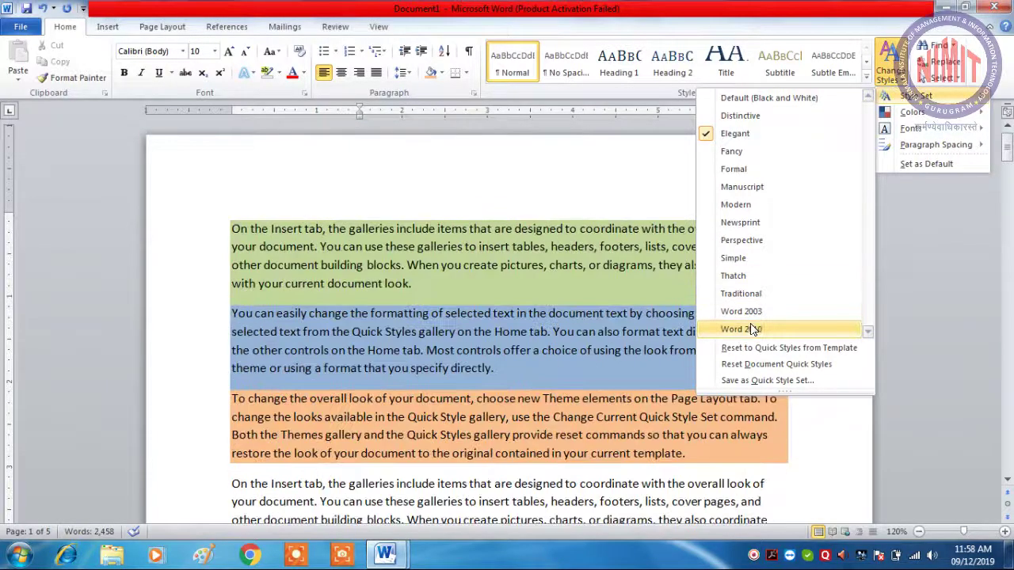
left_click(759, 329)
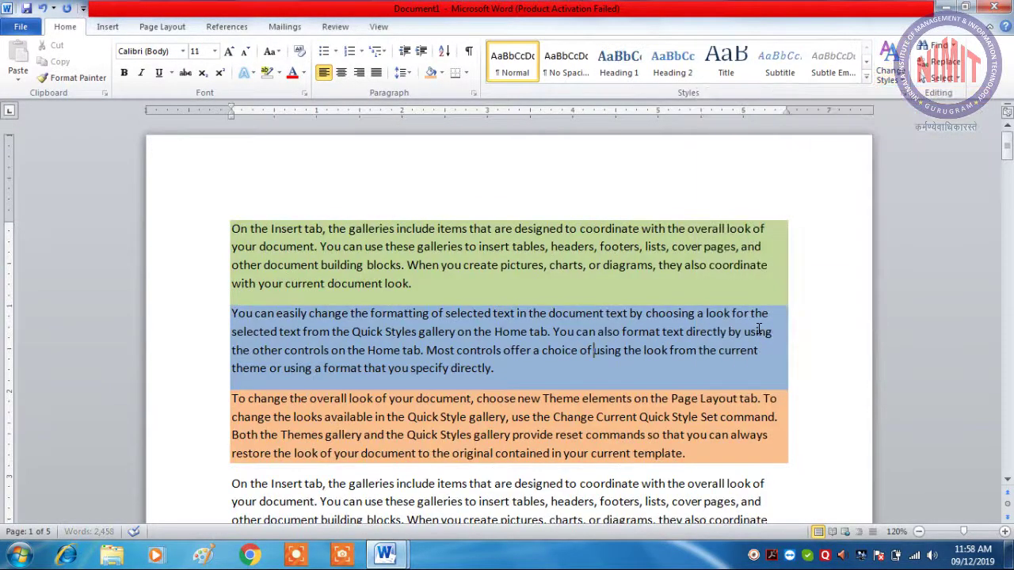
left_click(890, 65)
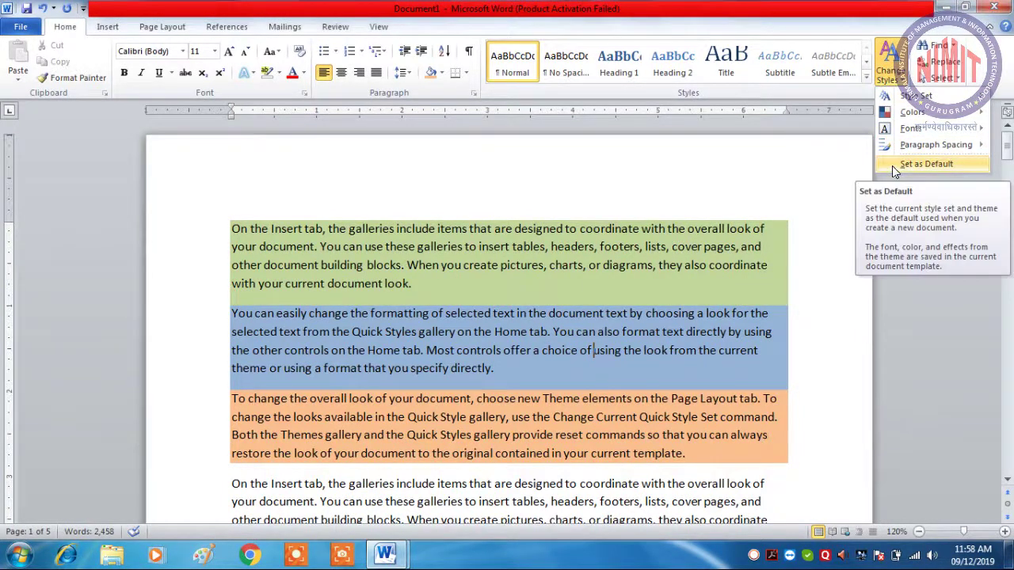
left_click(668, 331)
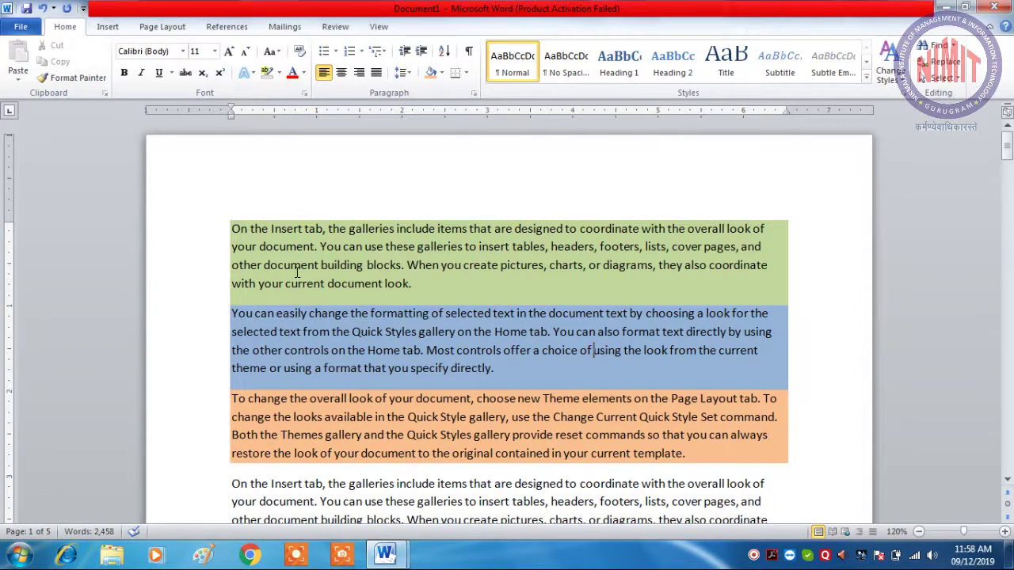
Test it in a new =rand() sample document, then close that document without saving.
left_click(30, 558)
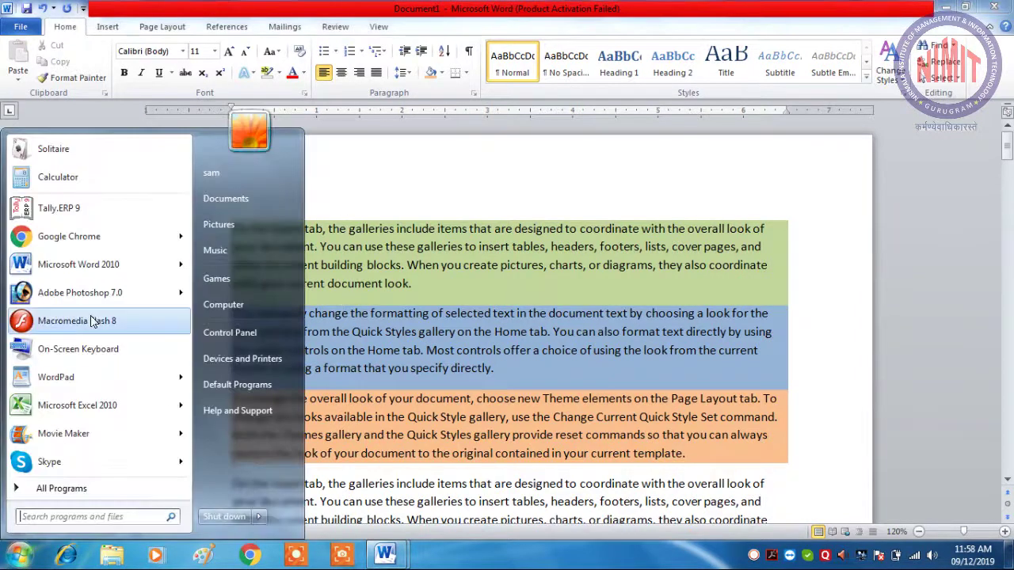
left_click(92, 266)
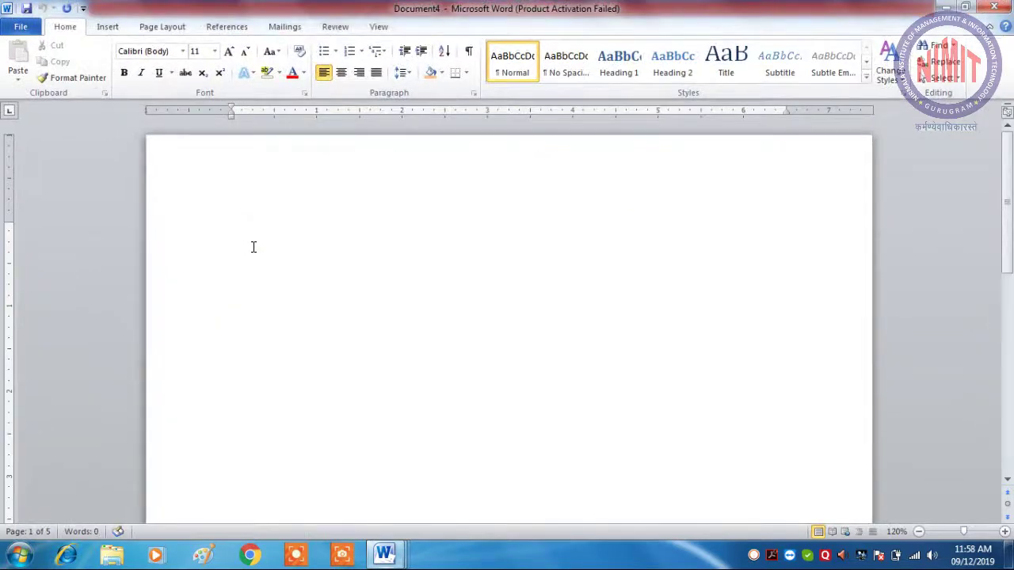
type("=ran")
type("d()")
key("Return")
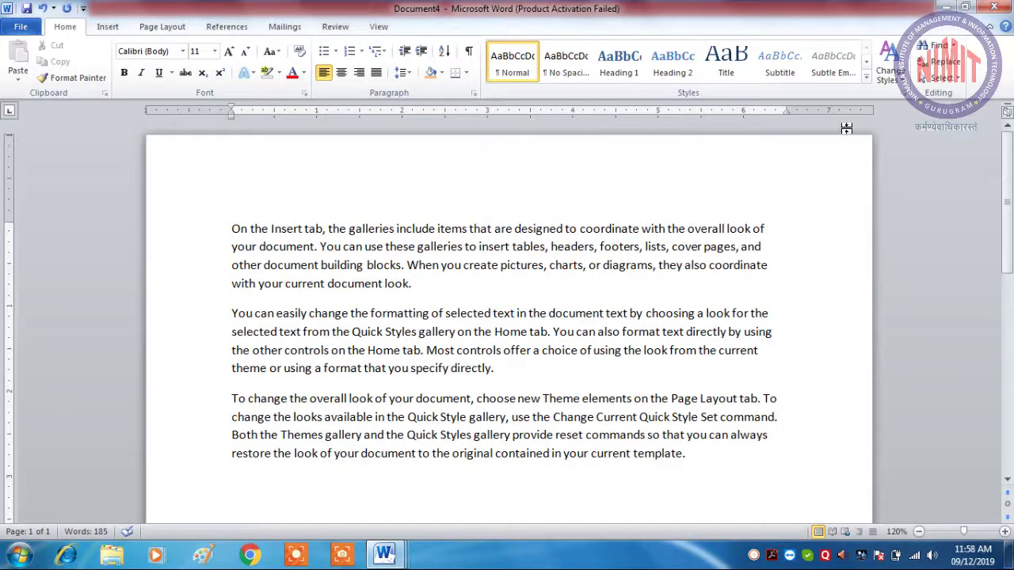
left_click(994, 7)
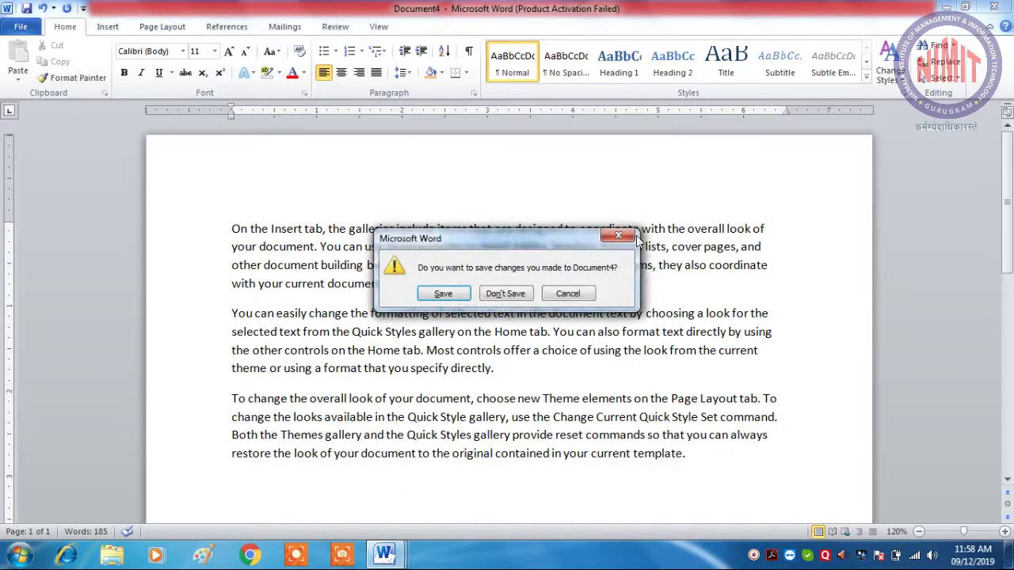
left_click(511, 292)
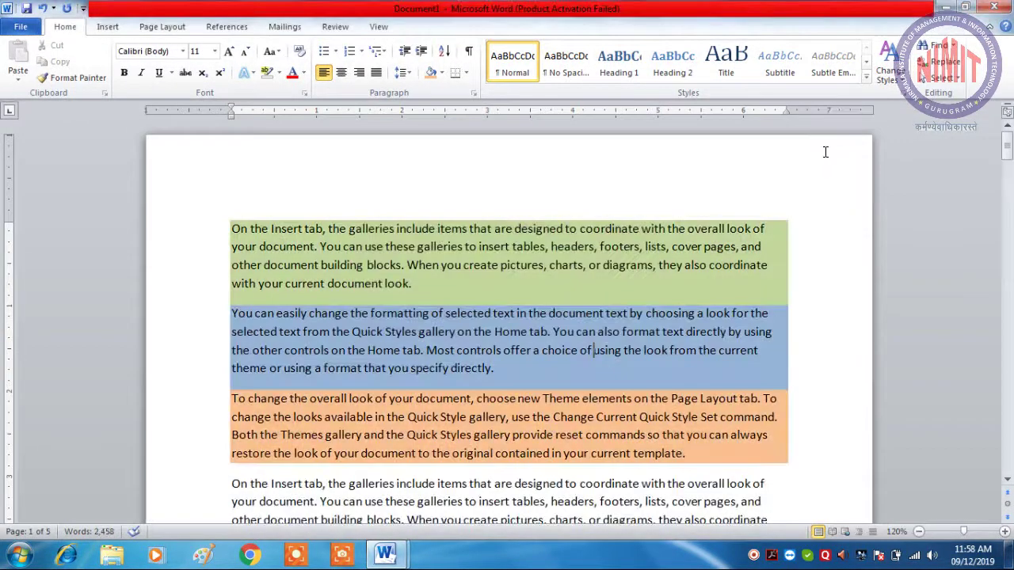
left_click(897, 78)
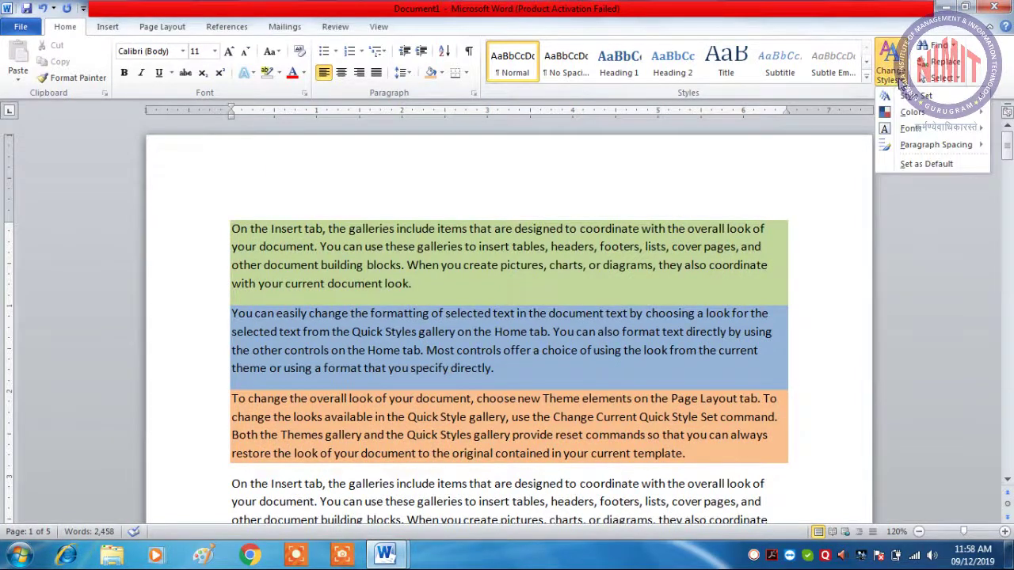
left_click(898, 79)
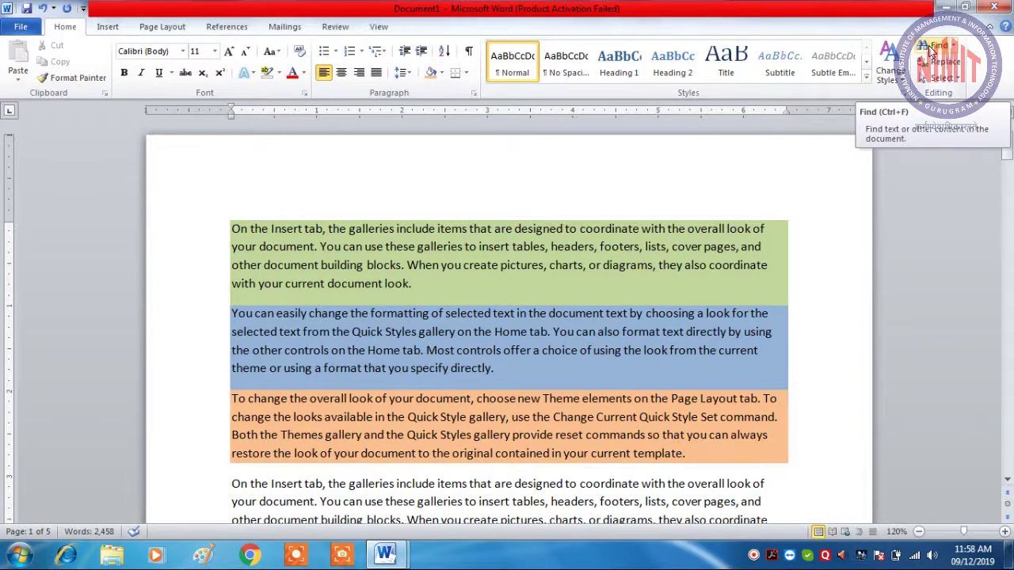
Search Document1 for 'document' in the navigation pane, close the results, and show the Find options list.
left_click(933, 51)
type("document")
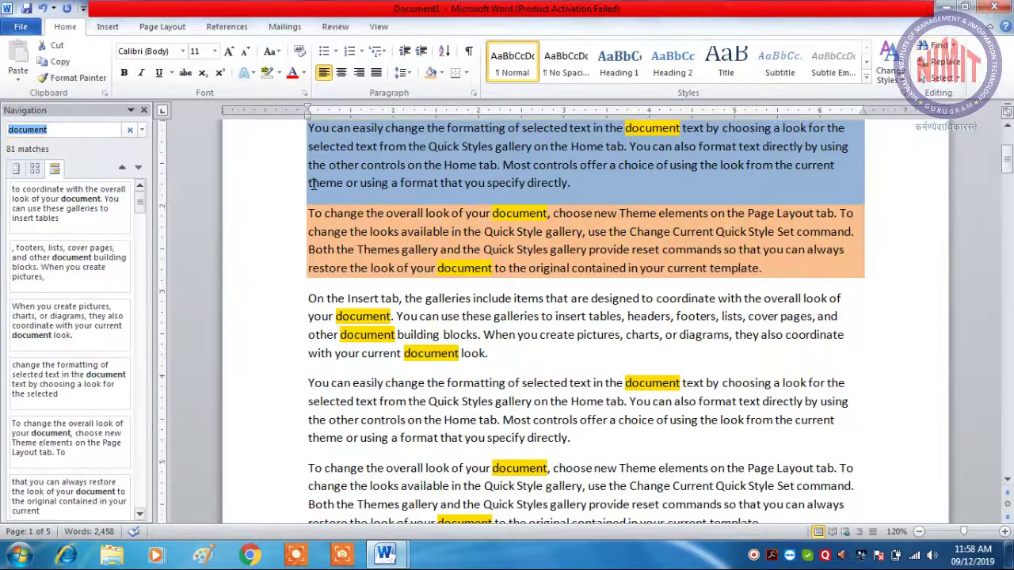
left_click(79, 131)
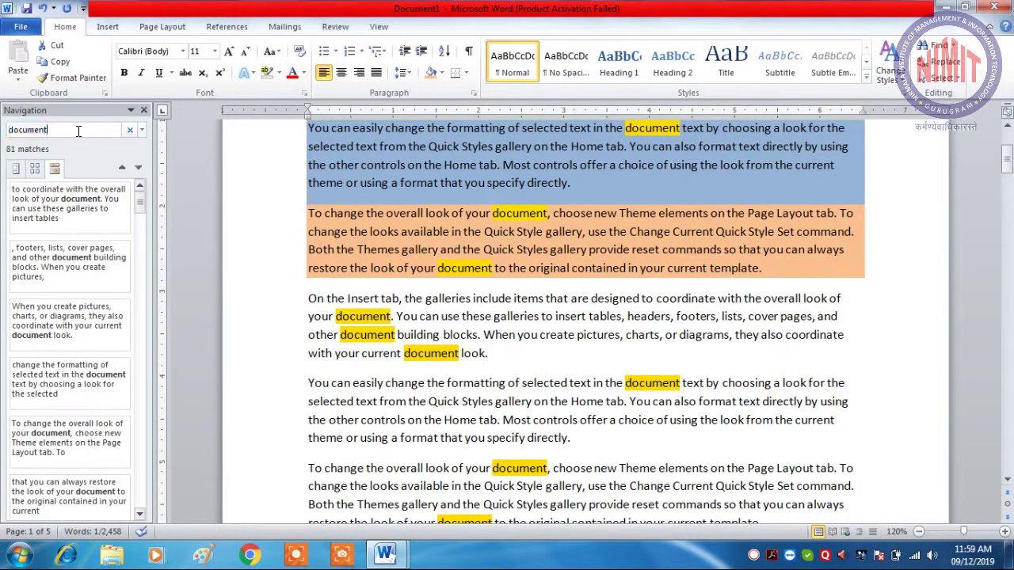
double_click(78, 130)
key("BackSpace")
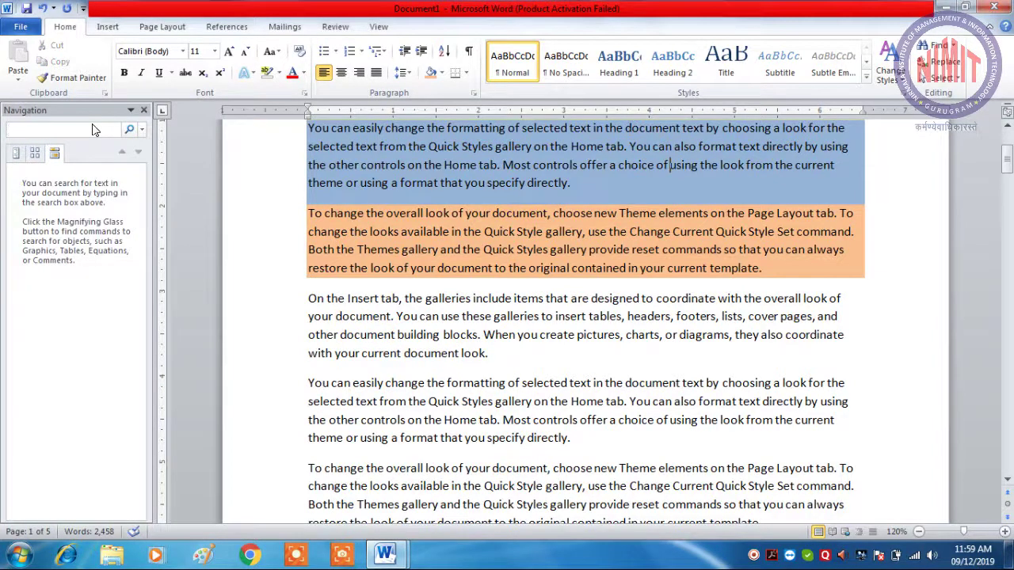
type("docu")
type("ment")
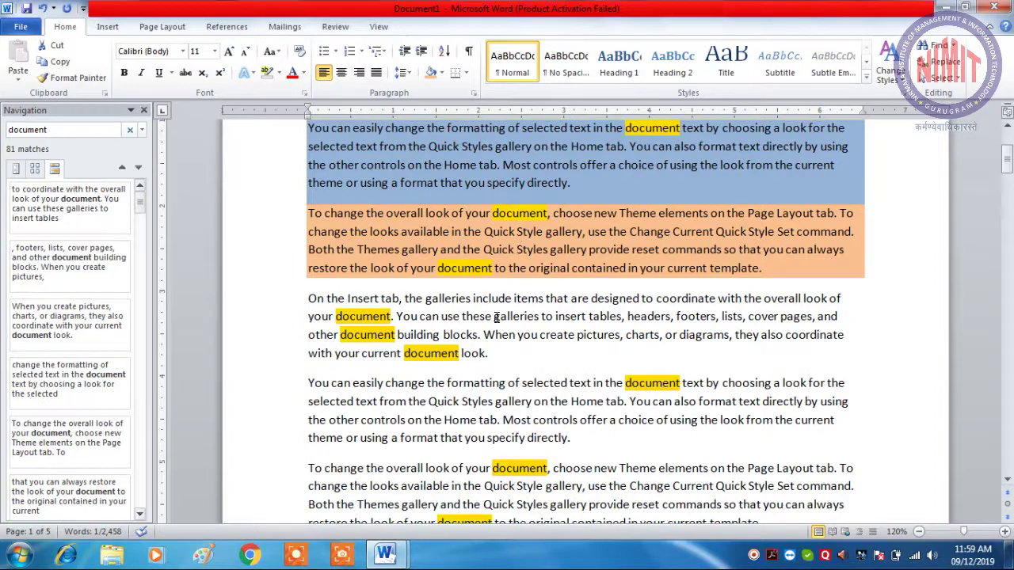
left_click(144, 110)
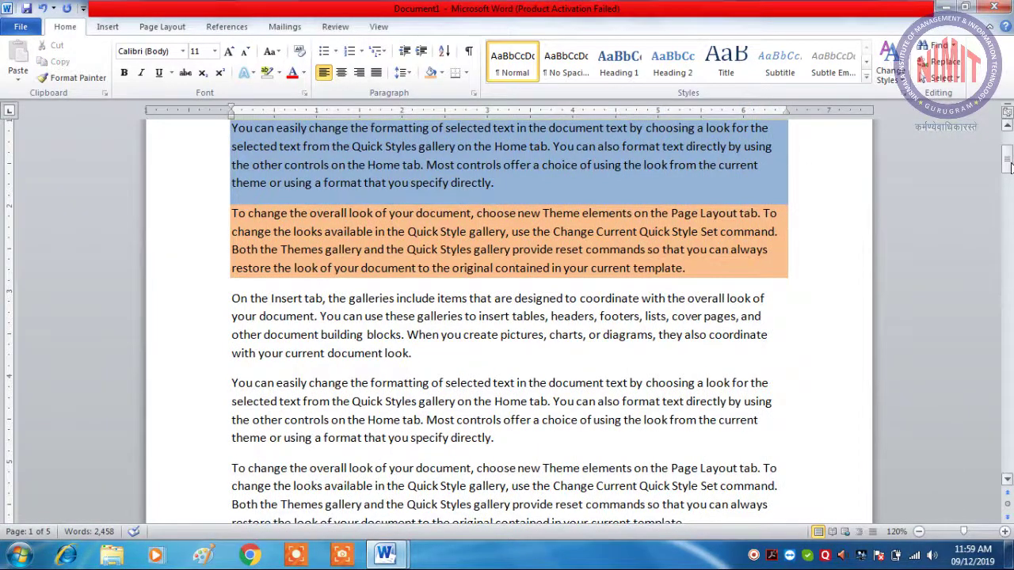
left_click_drag(1007, 162, 1007, 141)
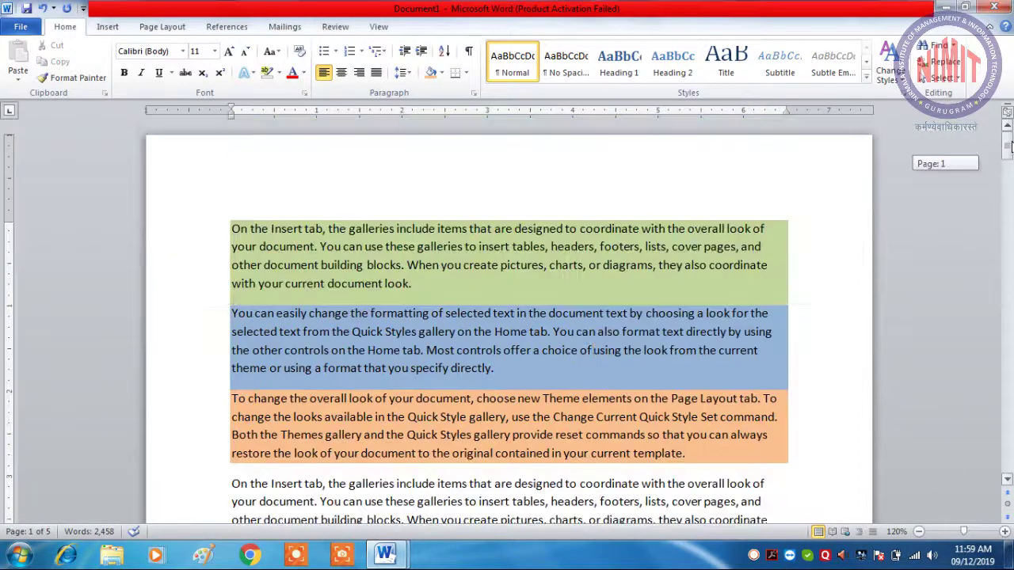
left_click(955, 45)
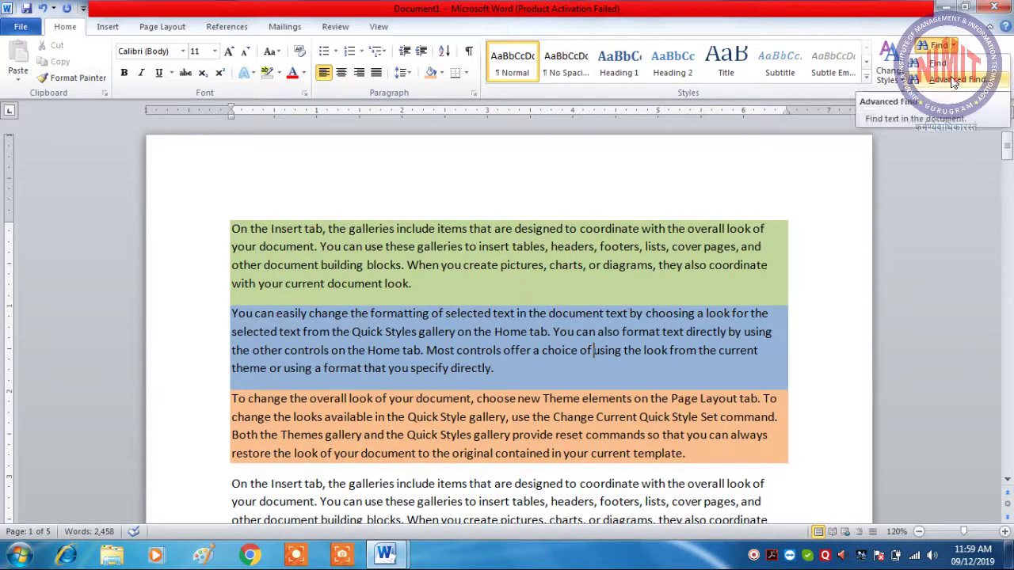
left_click(955, 83)
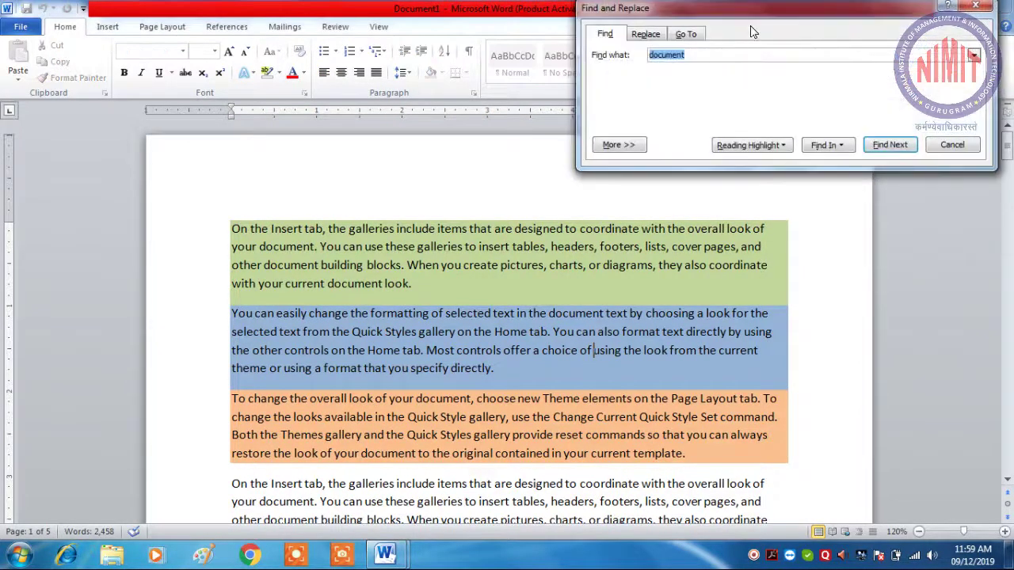
left_click_drag(751, 17, 710, 73)
left_click(670, 109)
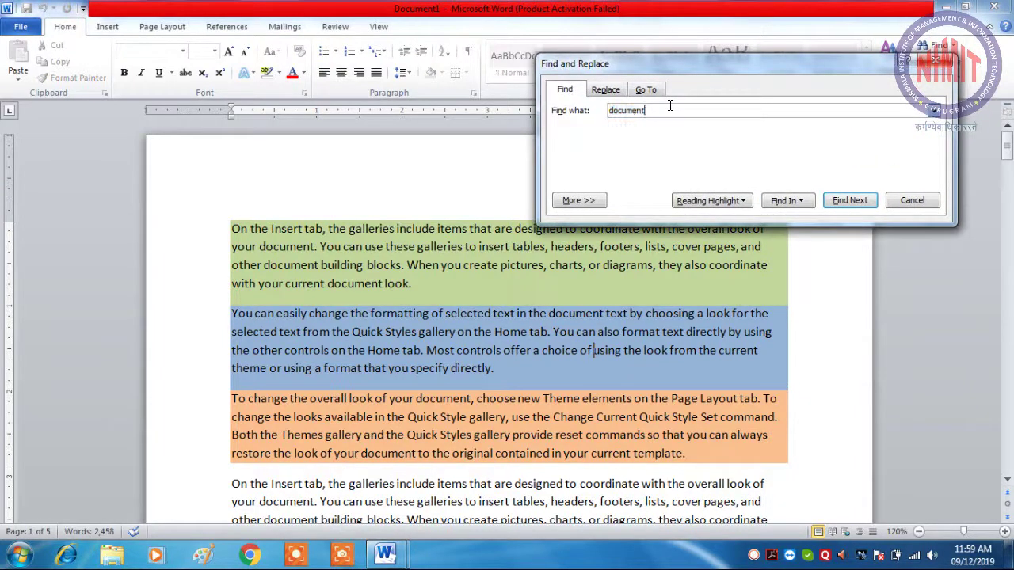
left_click(853, 203)
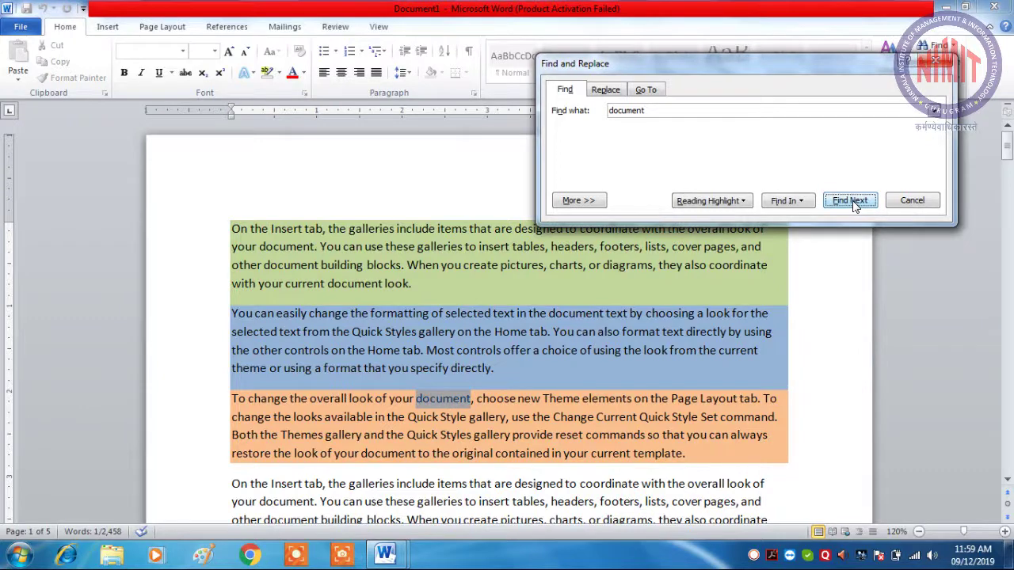
left_click(853, 202)
left_click(854, 202)
left_click(854, 203)
left_click(854, 203)
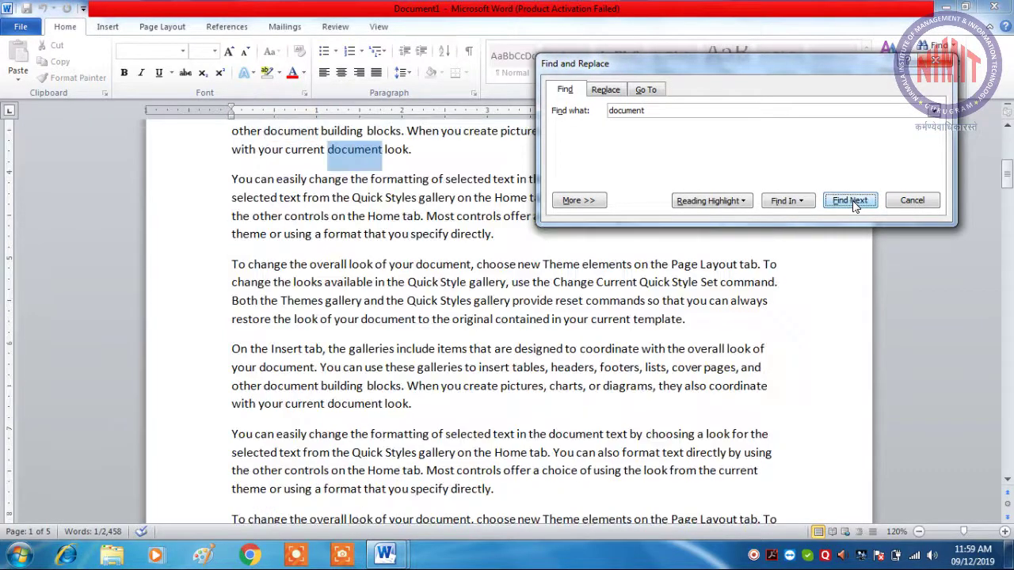
left_click(854, 203)
left_click(854, 152)
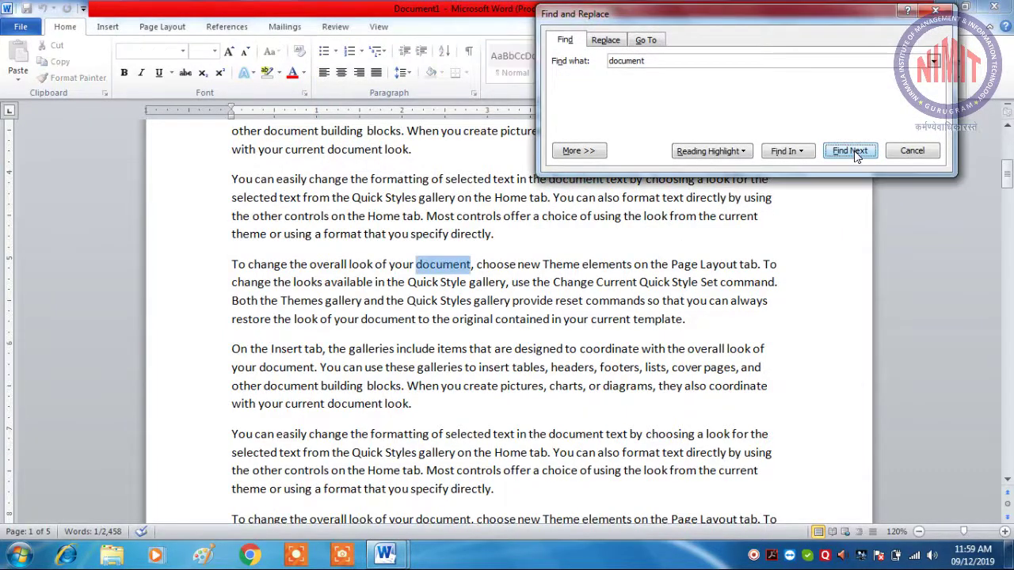
left_click(911, 151)
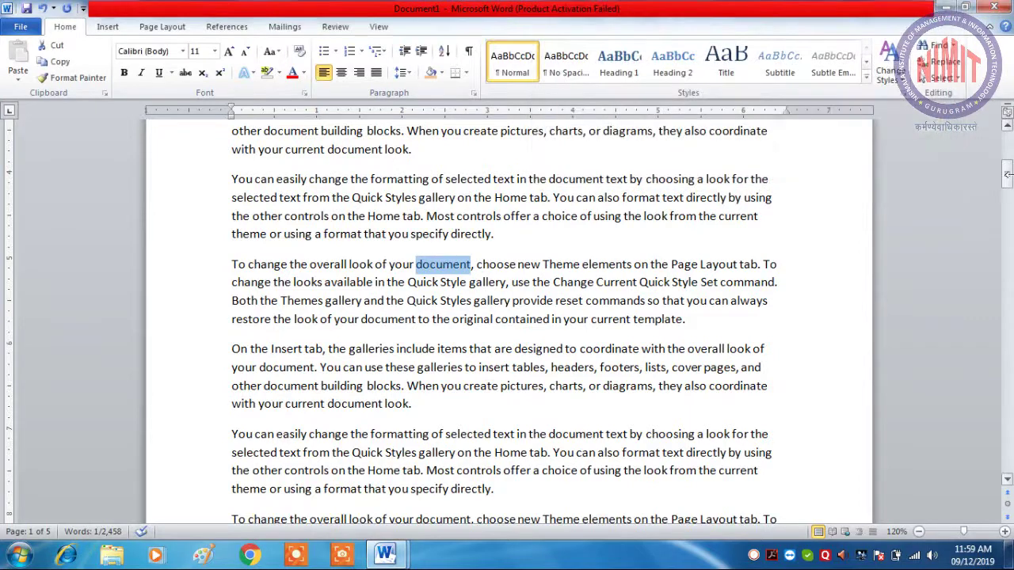
left_click_drag(1008, 171, 983, 157)
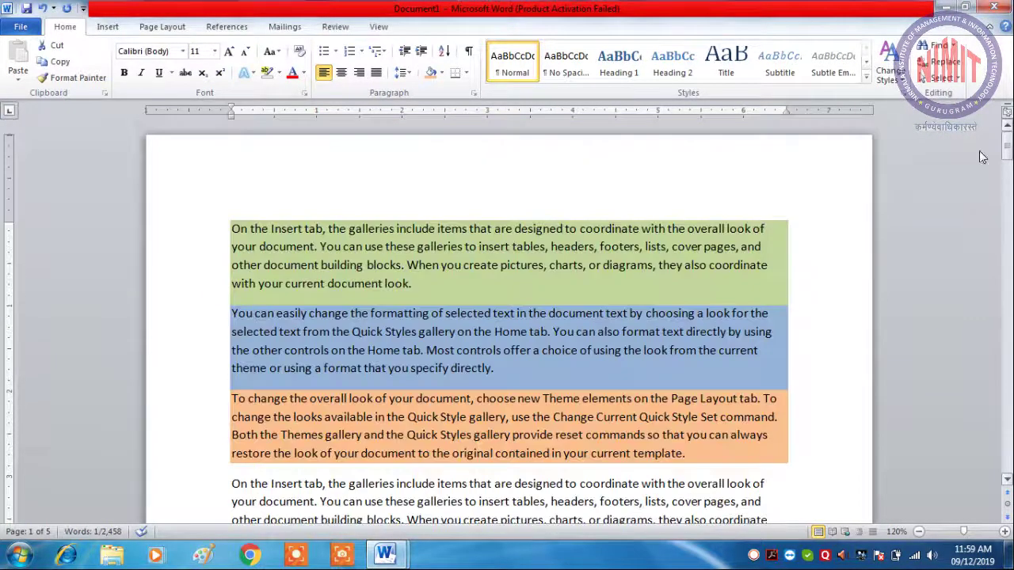
left_click(818, 298)
left_click(952, 45)
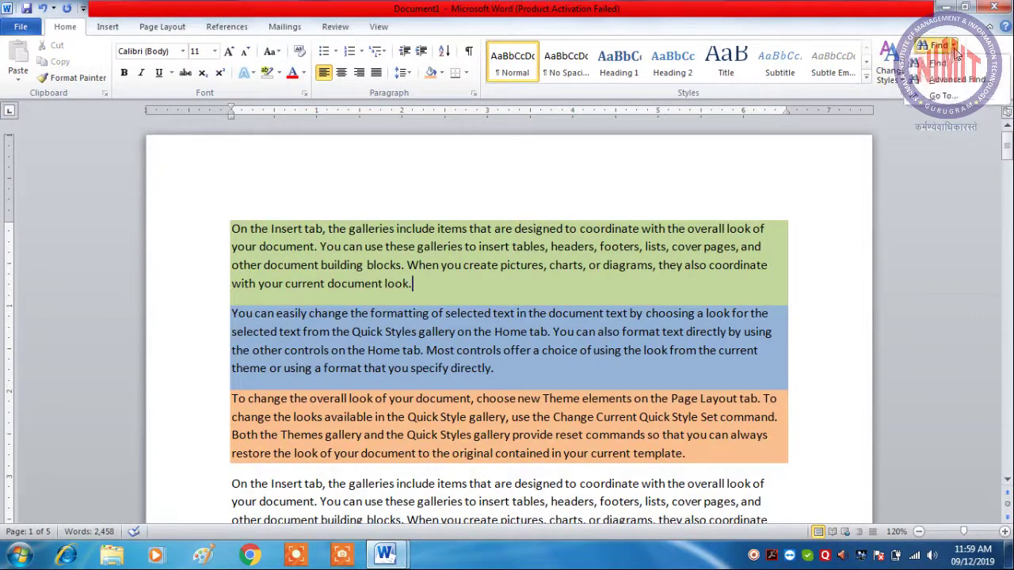
left_click(943, 96)
type("5")
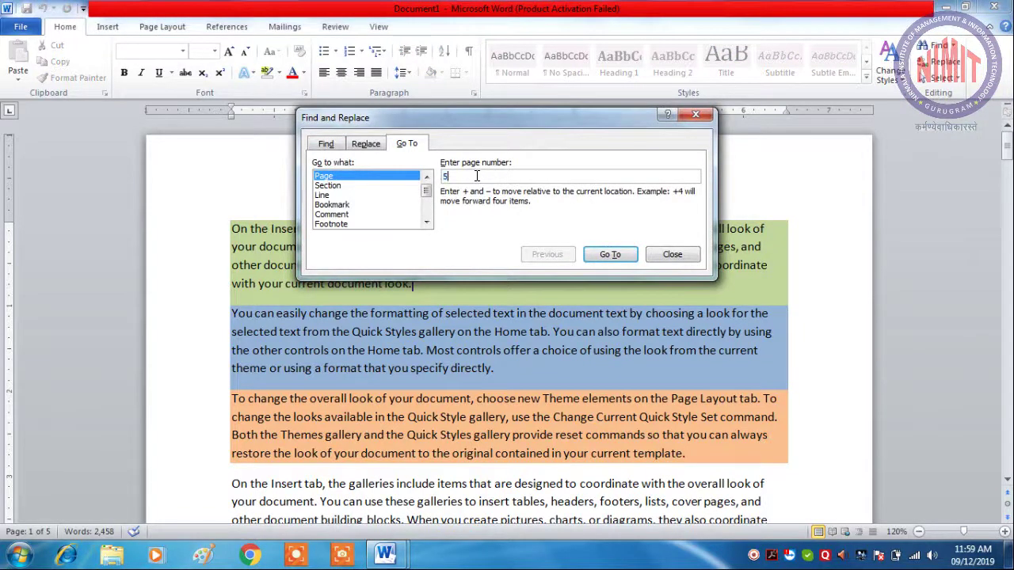
key("Return")
type("4")
left_click(617, 259)
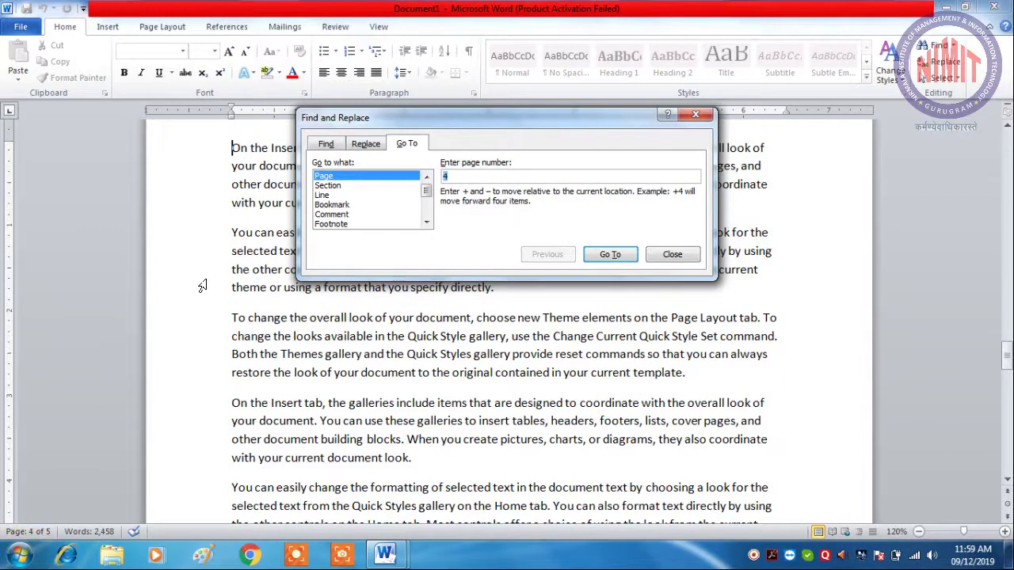
left_click(670, 255)
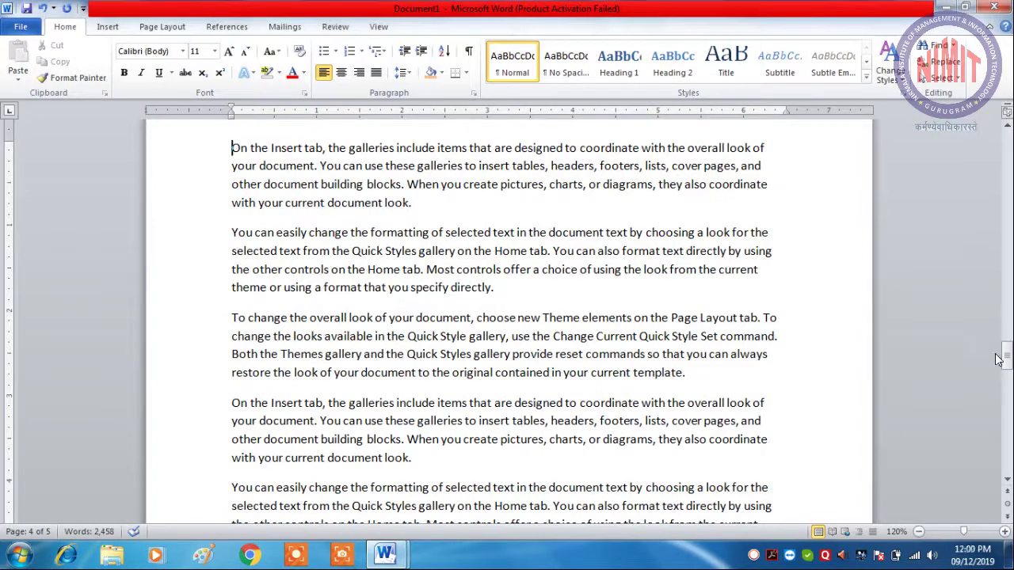
left_click(1001, 356)
left_click_drag(1007, 358, 1007, 348)
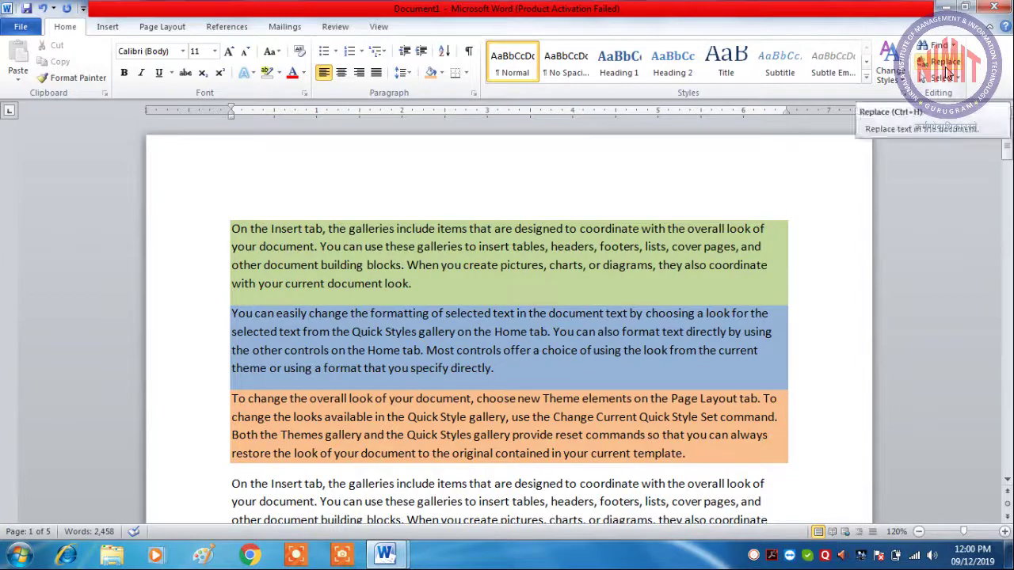
Set Find and Replace to change 'document' to 'computer' and step through the first matches.
double_click(356, 283)
left_click(455, 283)
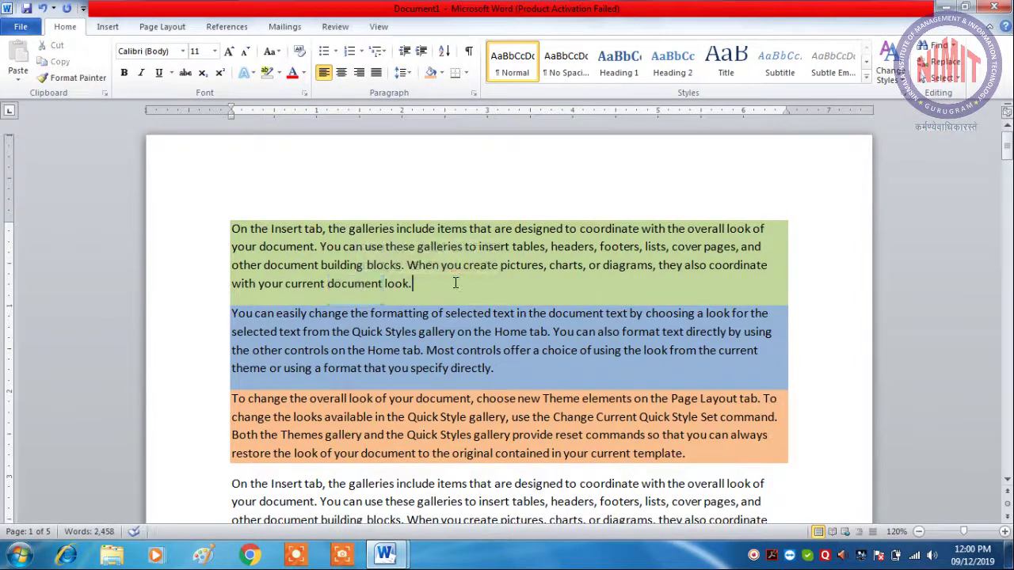
left_click(942, 69)
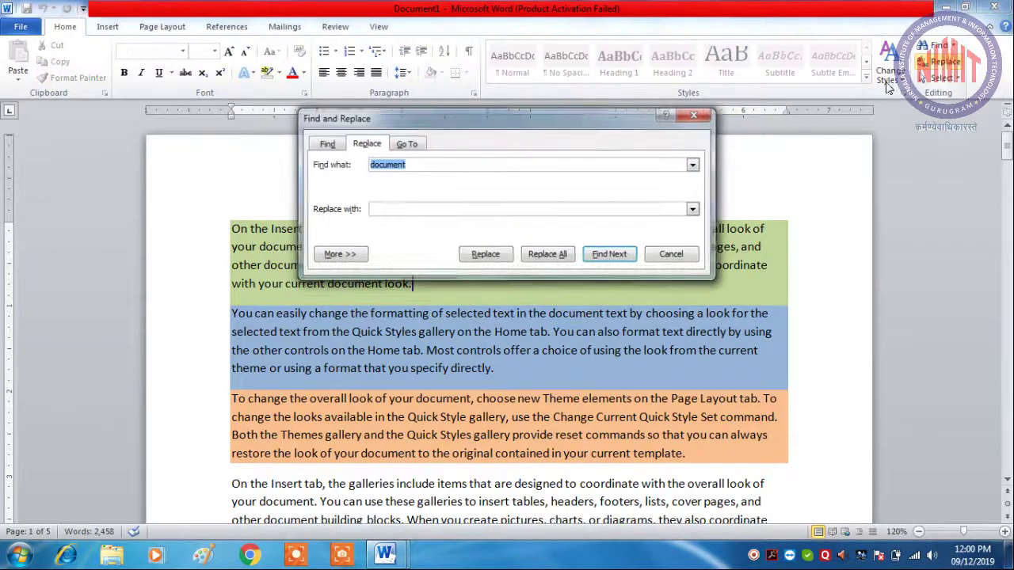
left_click(411, 164)
left_click(382, 206)
type("compu")
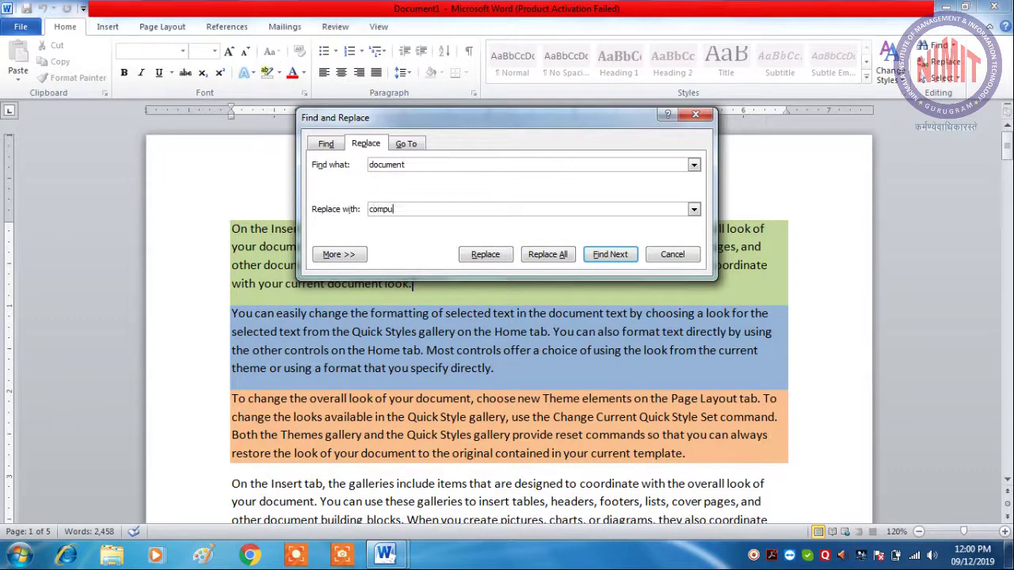
type("ter")
left_click(610, 259)
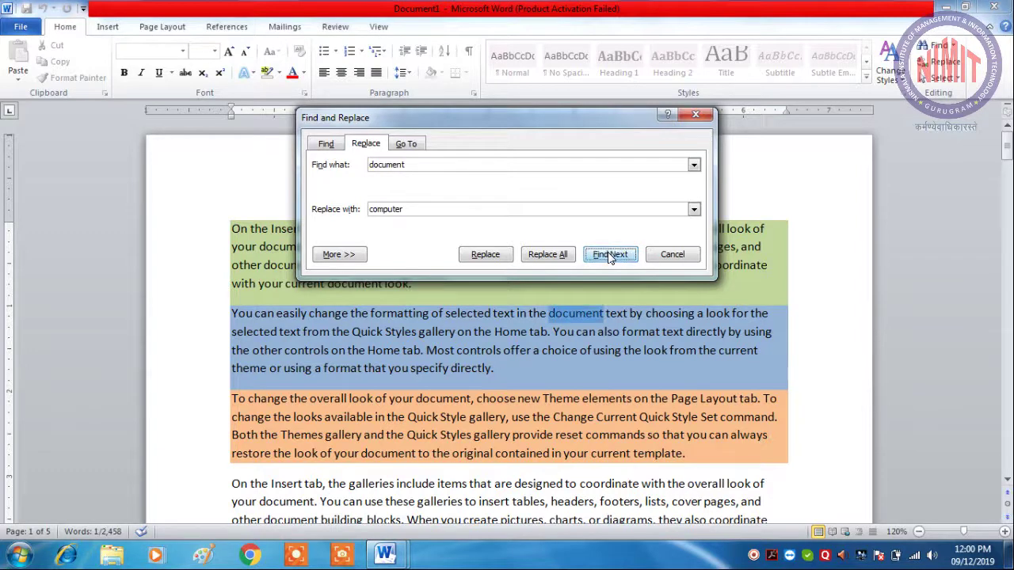
left_click(610, 259)
left_click(609, 259)
left_click(610, 259)
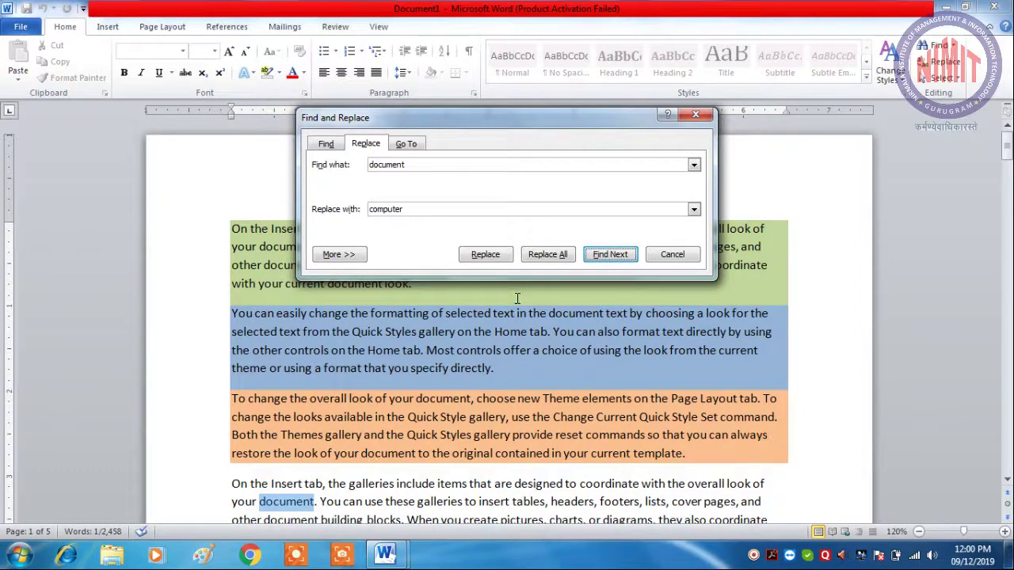
left_click(489, 256)
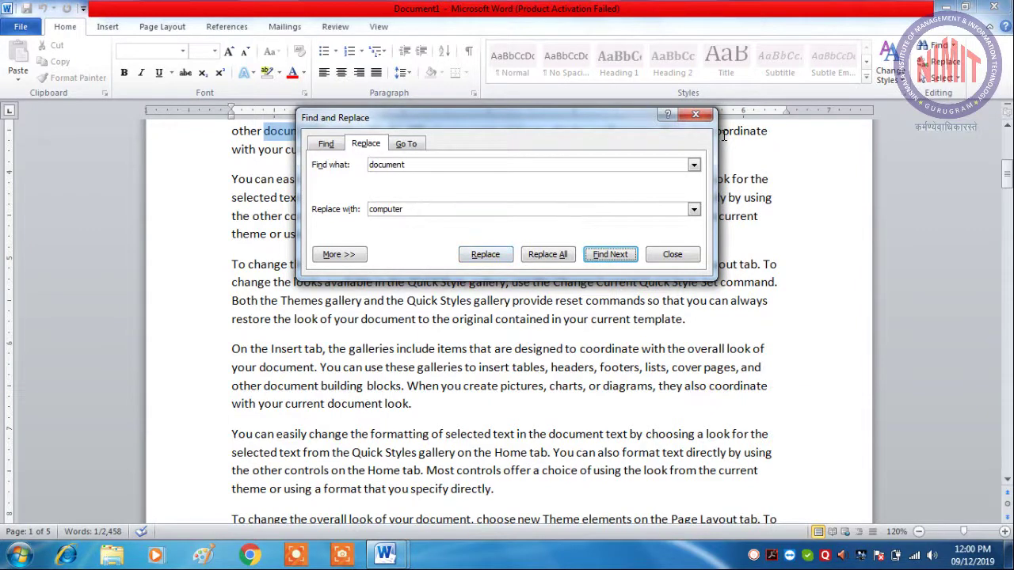
Replace all 80 occurrences, acknowledge the count, and close the Find and Replace dialog.
left_click_drag(634, 119, 687, 301)
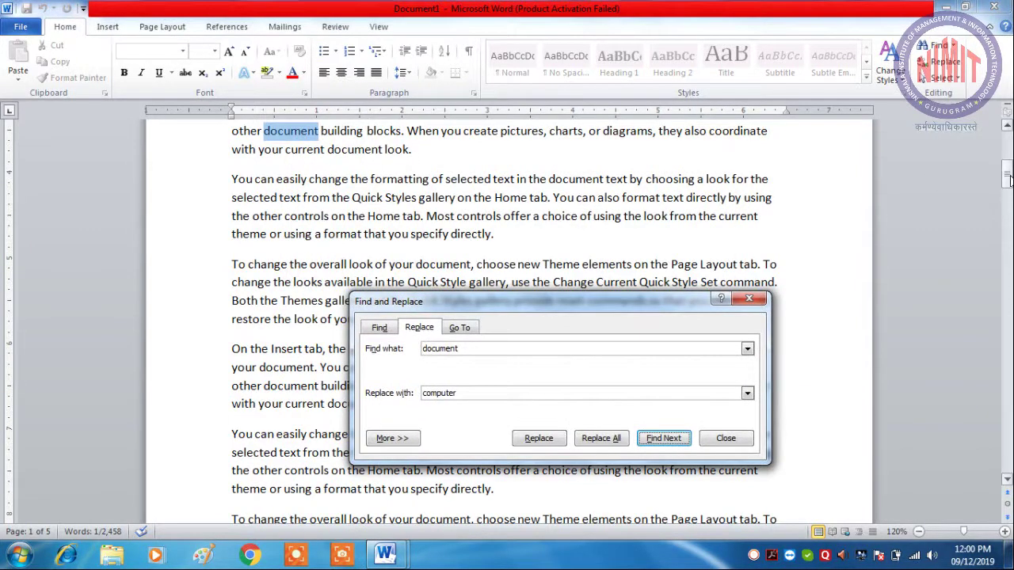
left_click_drag(1007, 175, 1007, 160)
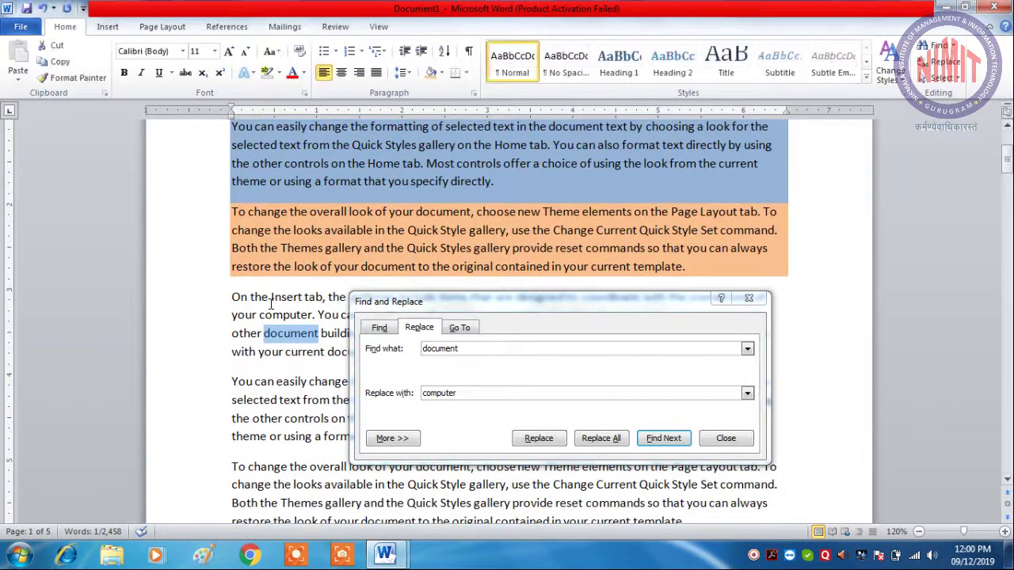
left_click_drag(272, 315, 293, 324)
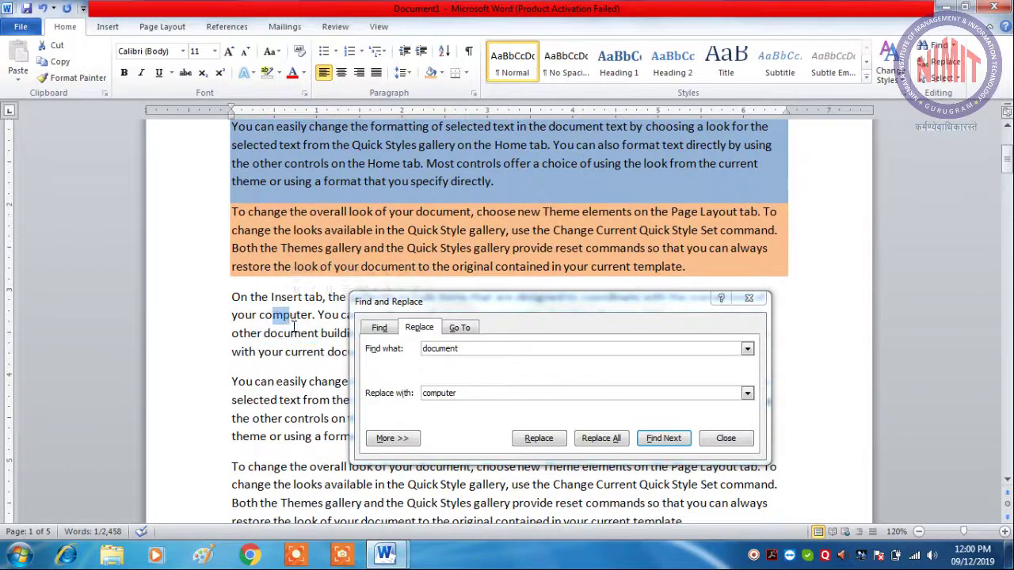
left_click(290, 334)
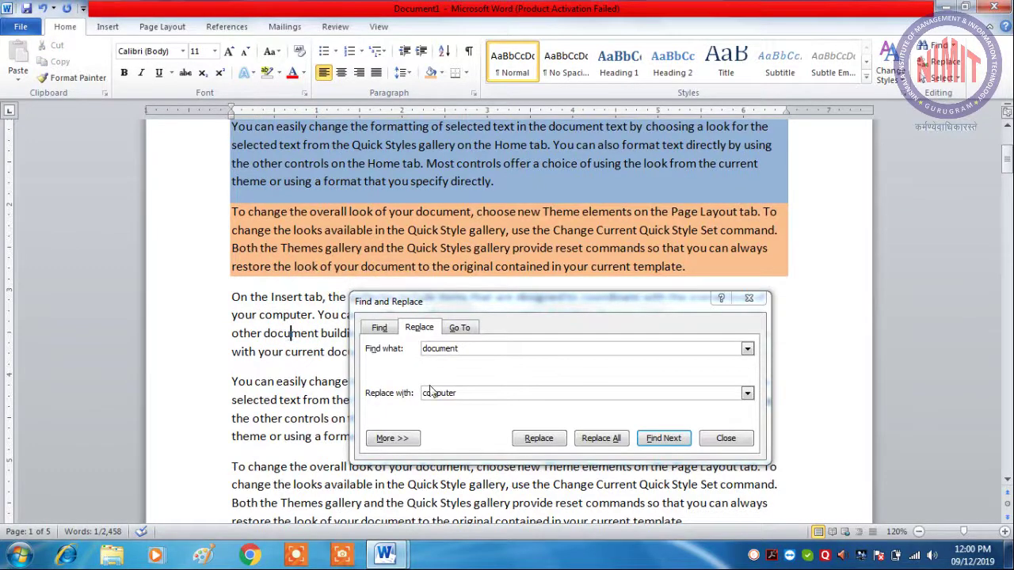
left_click(602, 439)
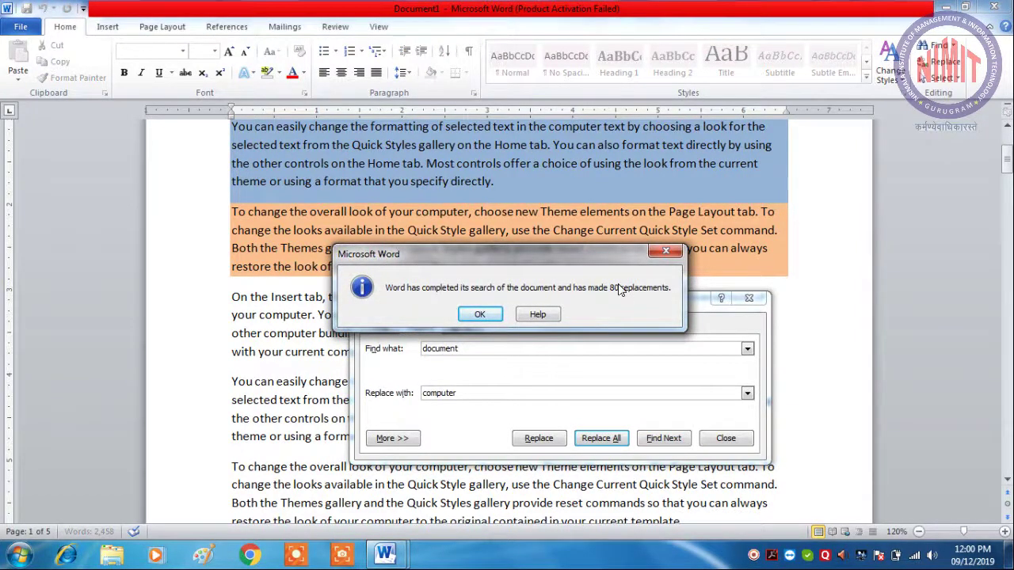
left_click(479, 315)
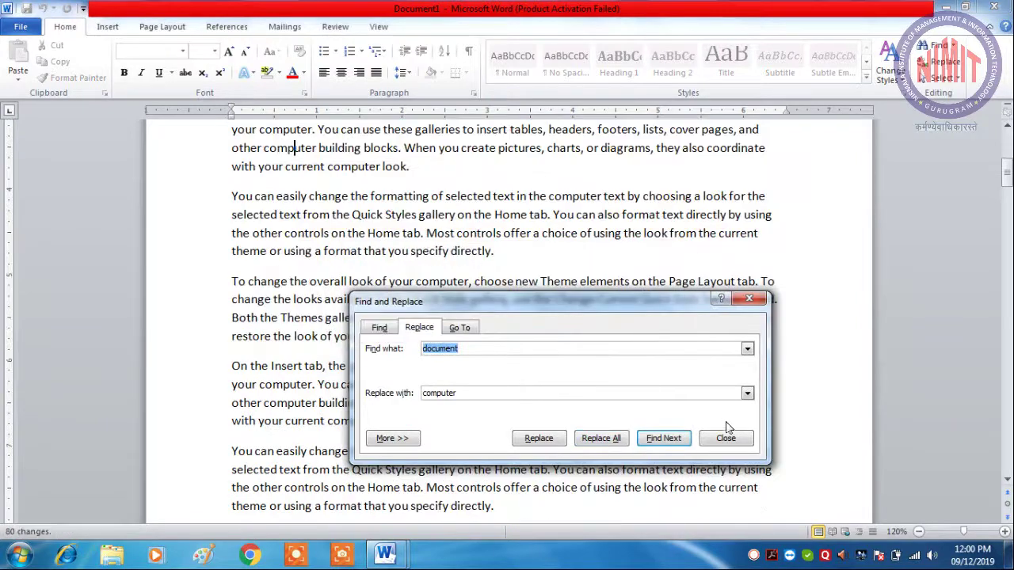
left_click(726, 438)
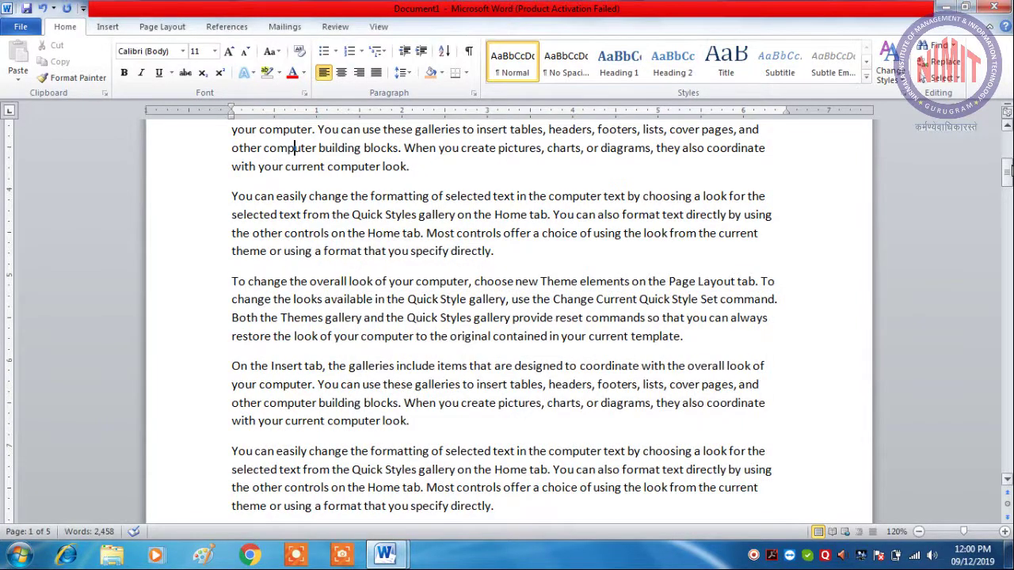
left_click_drag(1006, 172, 1008, 145)
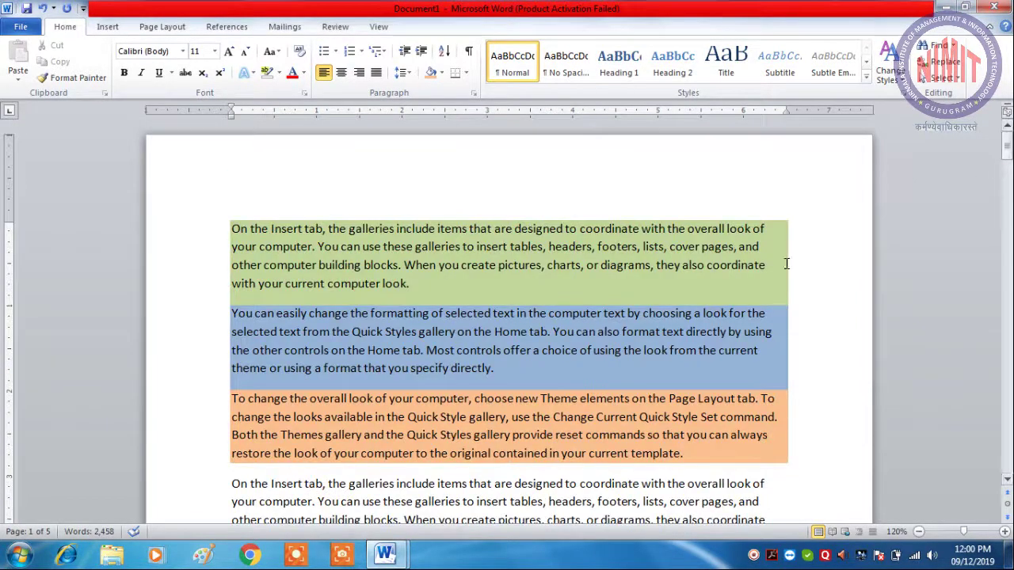
Replace all 'computer' with 'document' (81 replacements), close the dialog, and check a replaced word.
left_click(936, 62)
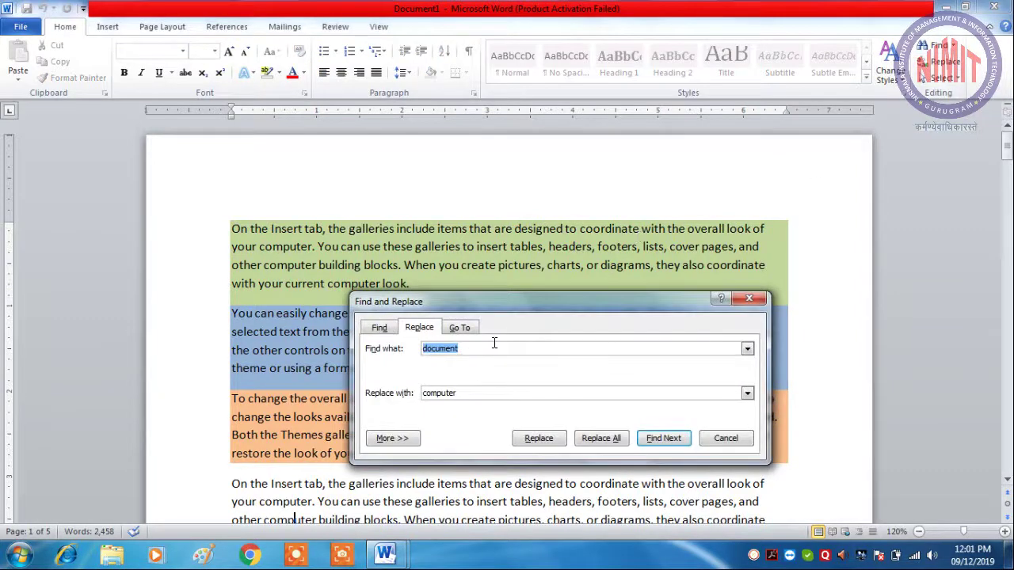
type("computer")
left_click_drag(466, 392, 382, 401)
type("doc")
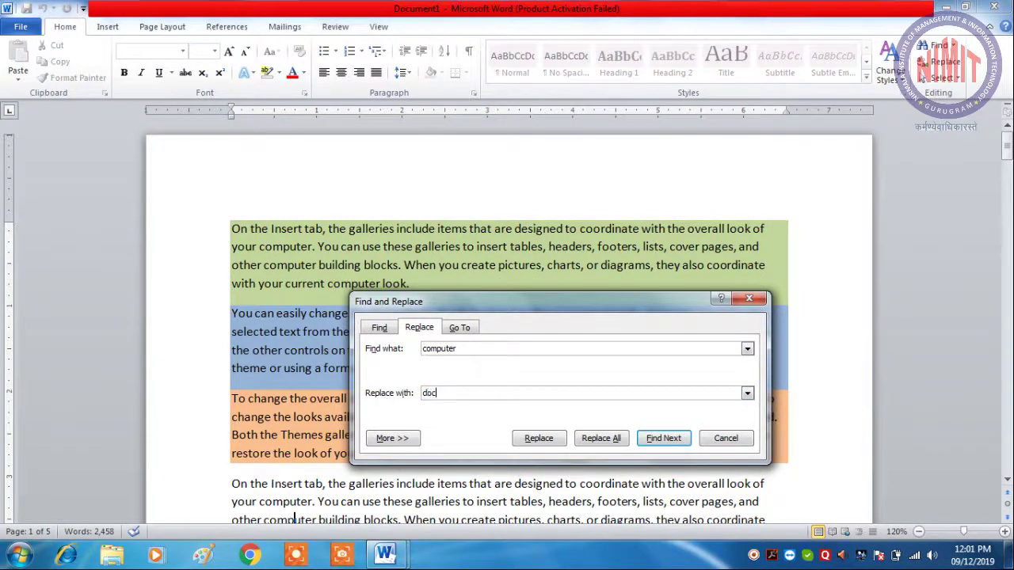
type("ument")
left_click(615, 438)
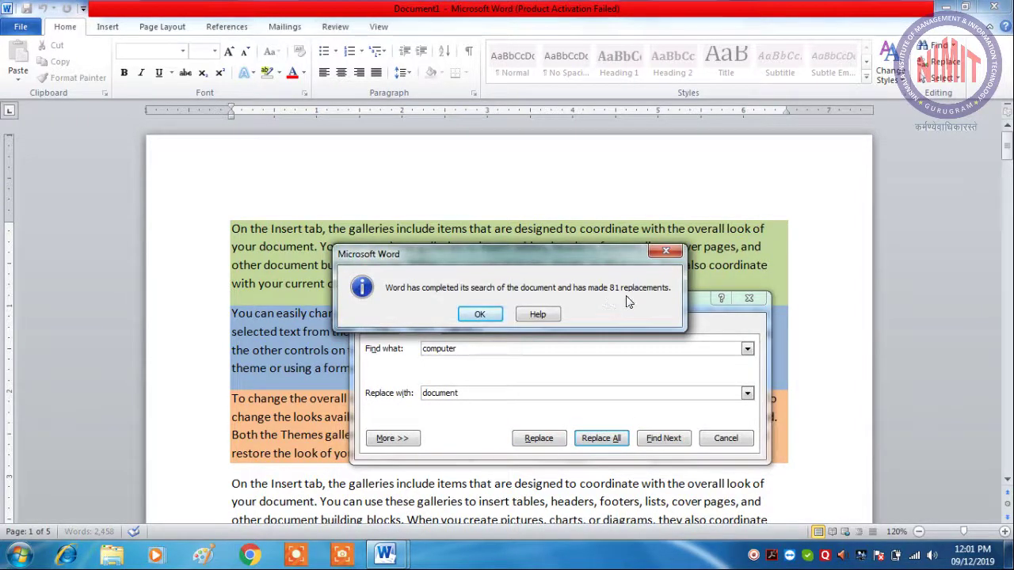
left_click(466, 315)
left_click(722, 448)
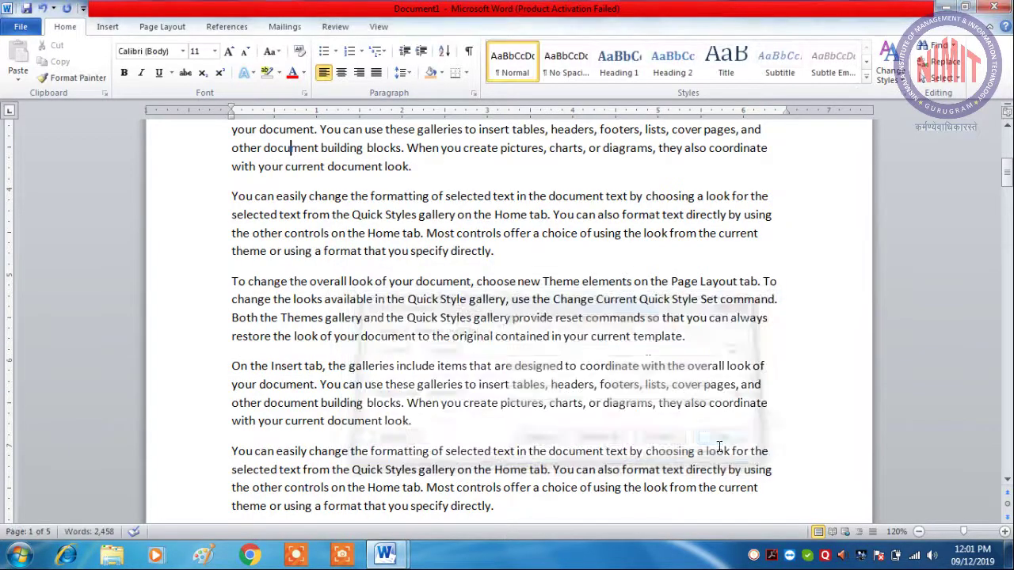
double_click(285, 147)
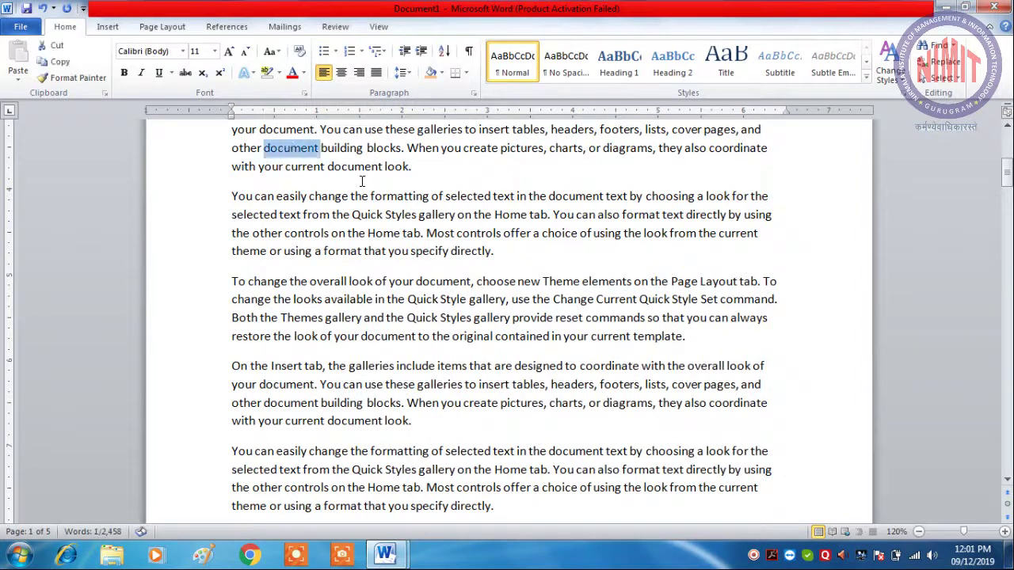
left_click(450, 233)
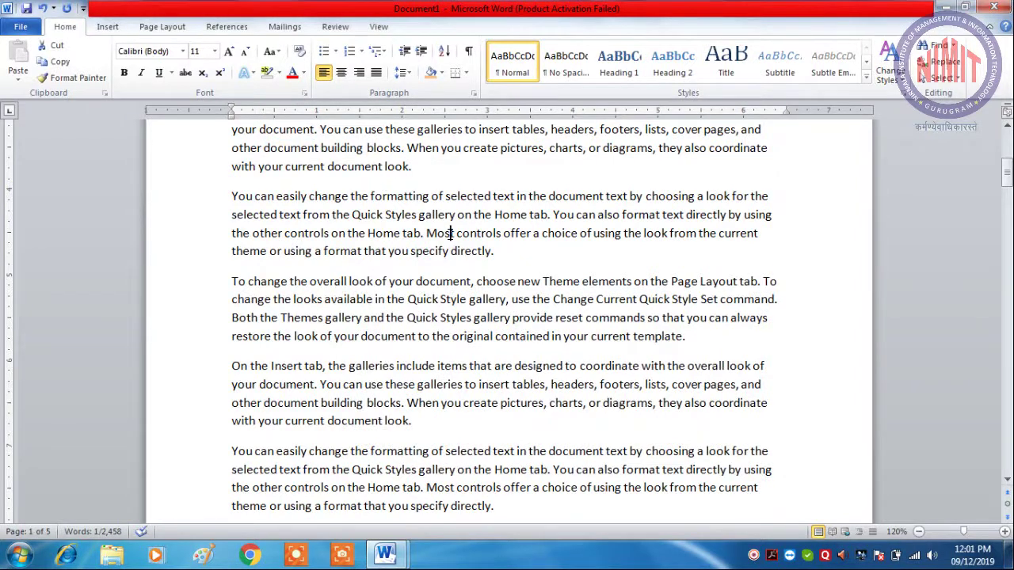
left_click(924, 78)
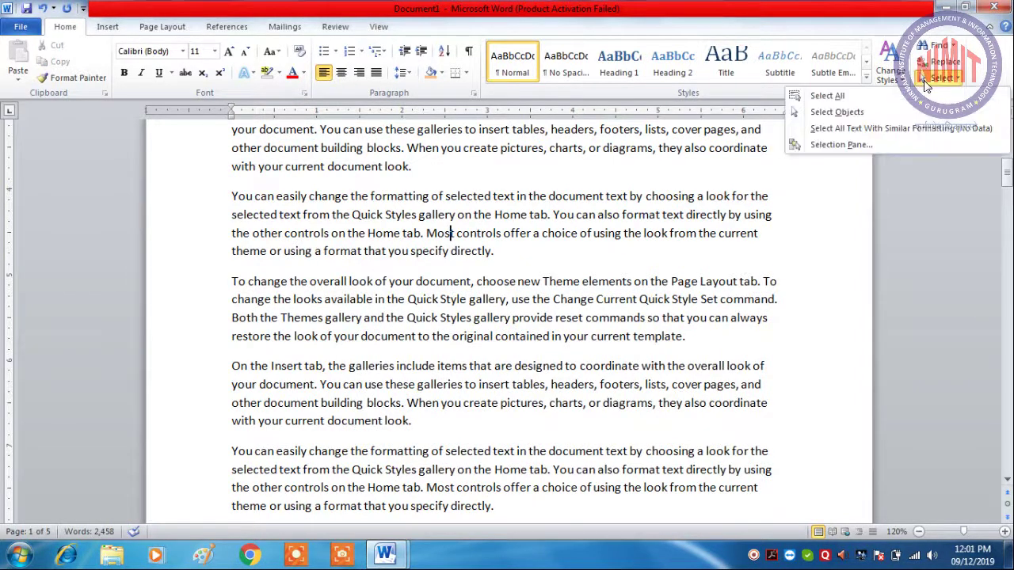
left_click(866, 99)
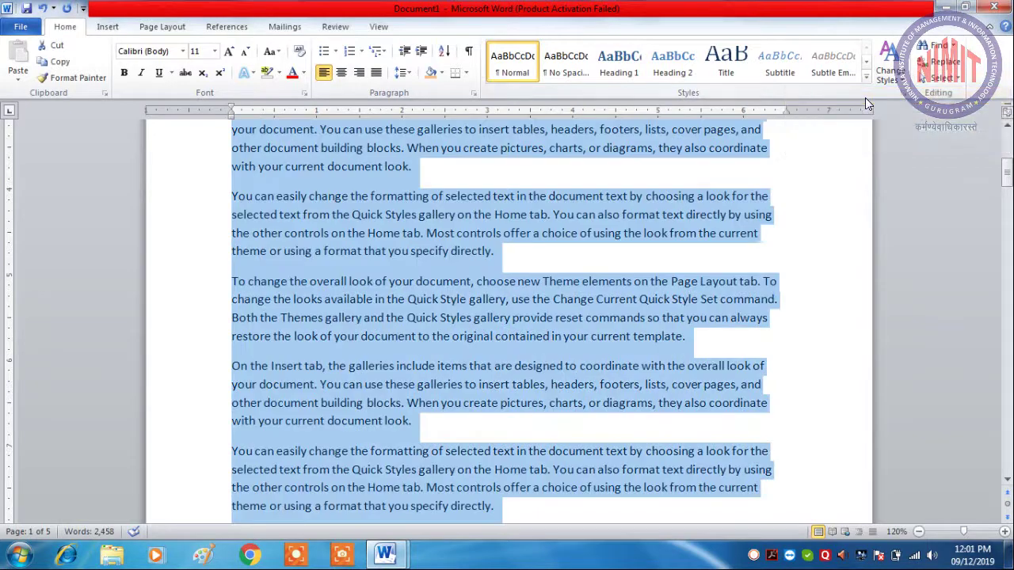
scroll(780, 312, "up", 5)
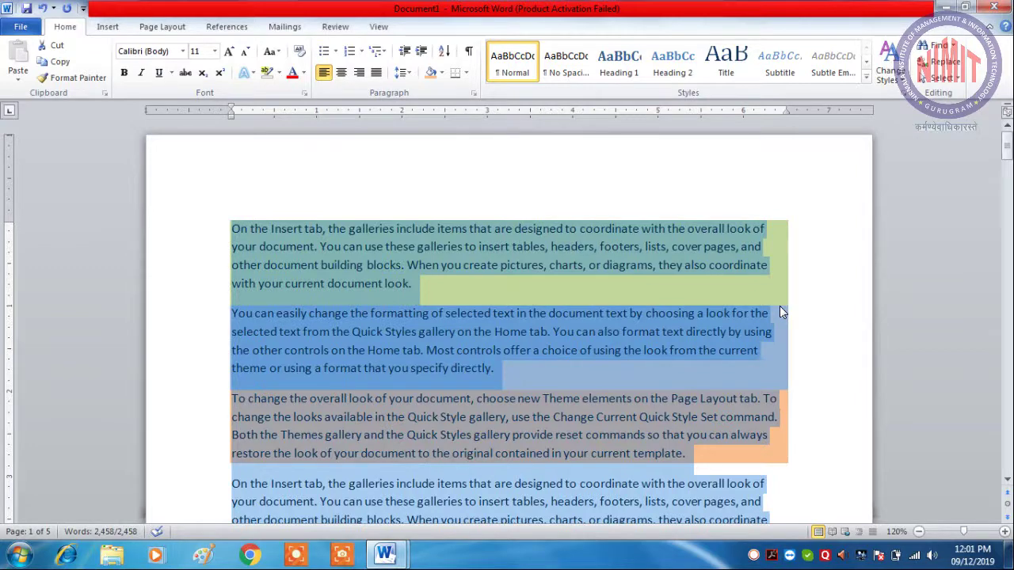
left_click(800, 271)
left_click(940, 78)
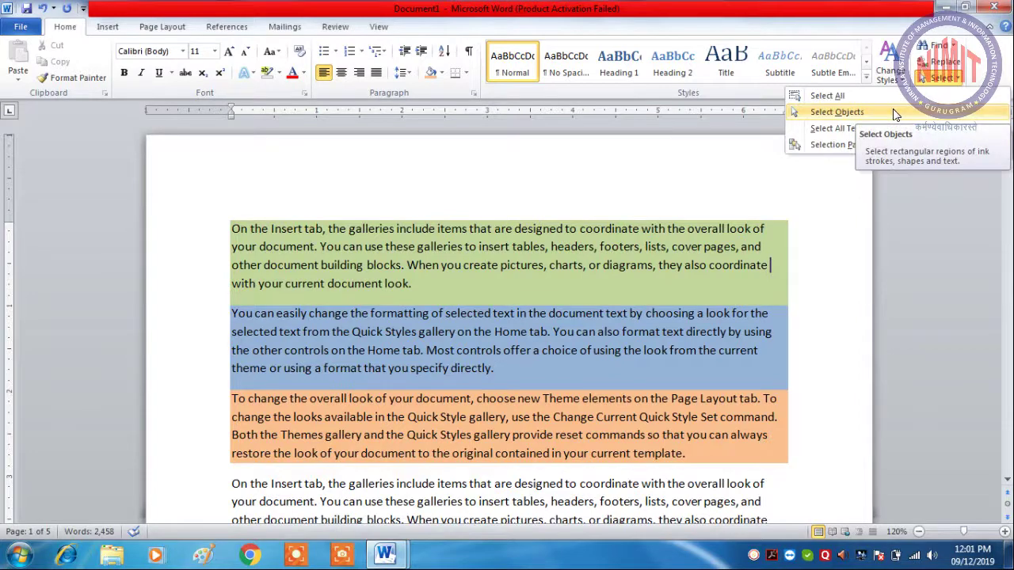
left_click(108, 27)
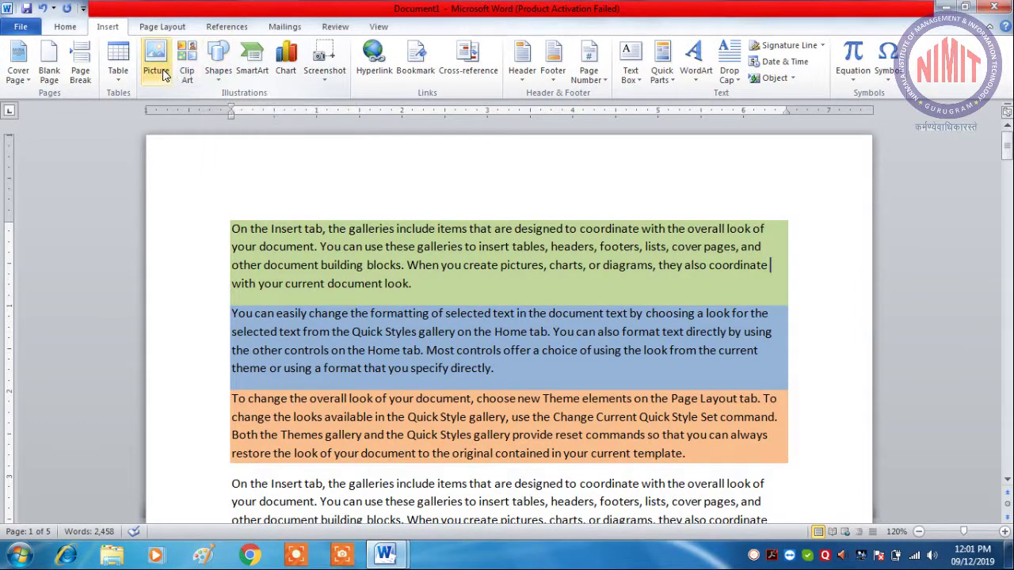
left_click(60, 27)
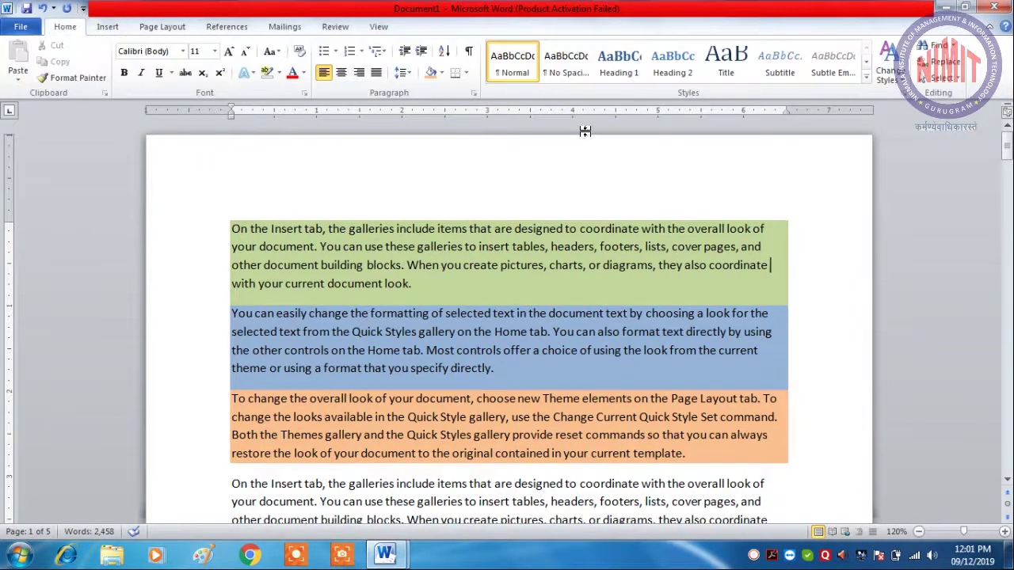
left_click(926, 79)
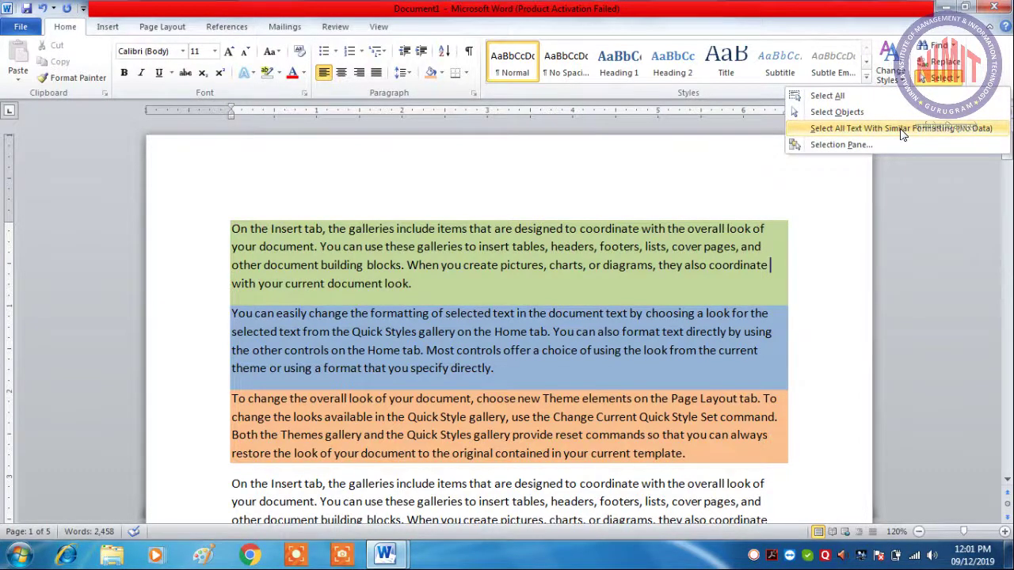
Bold 'galleries include items', 'the formatting of selected', and most of the fourth paragraph's passage.
left_click(602, 227)
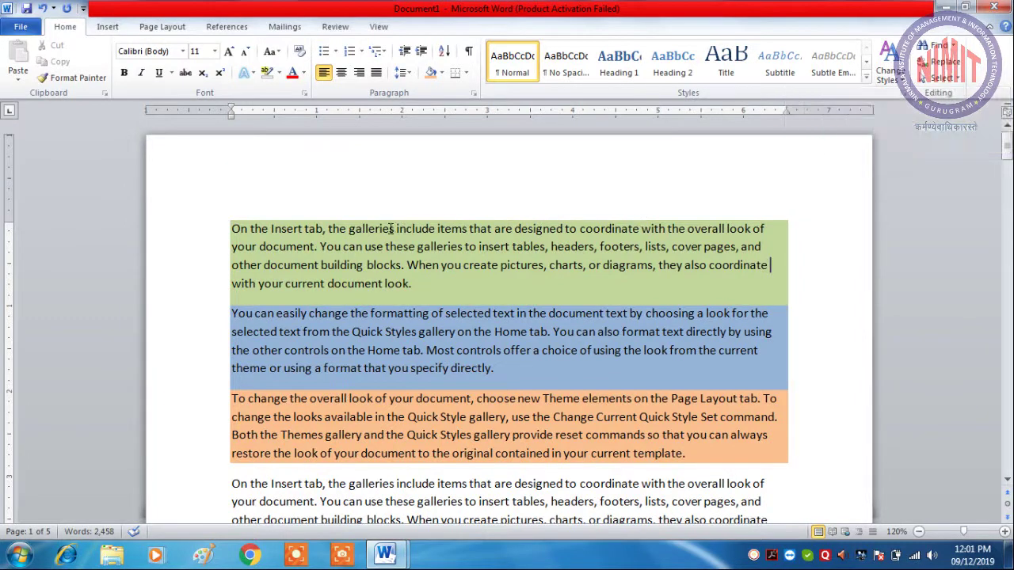
left_click_drag(391, 228, 469, 229)
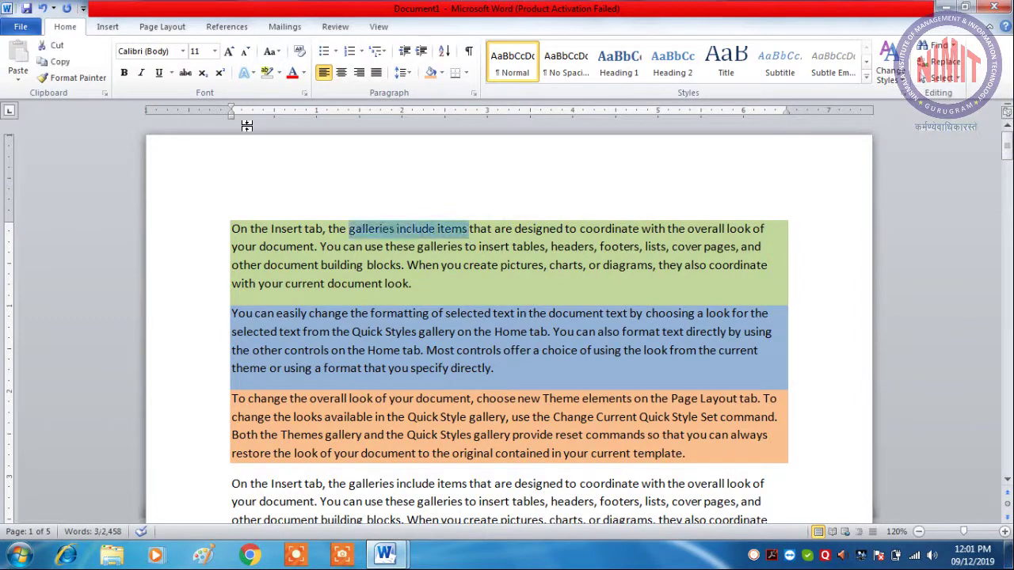
left_click(125, 72)
left_click_drag(351, 314, 492, 313)
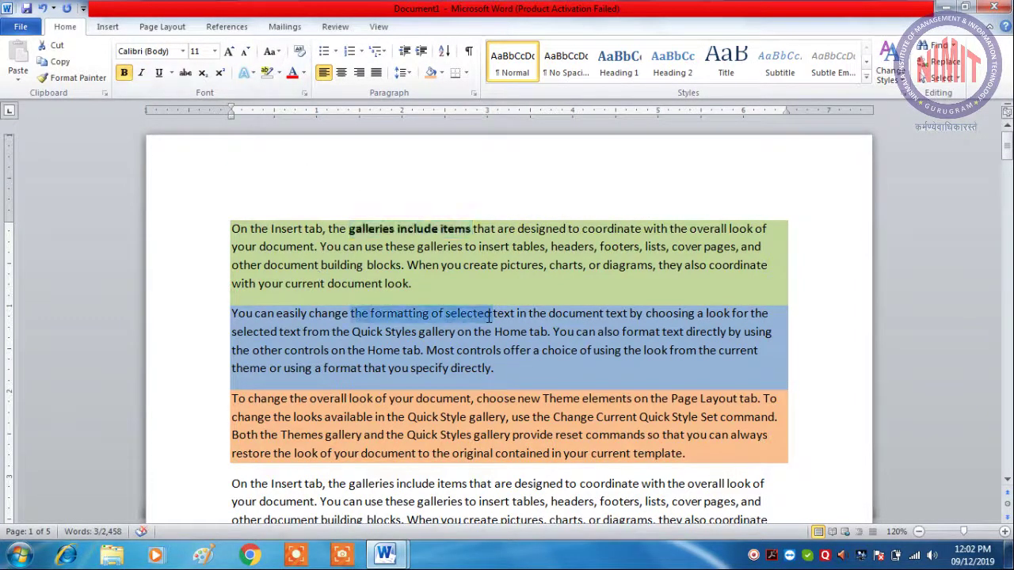
left_click(124, 73)
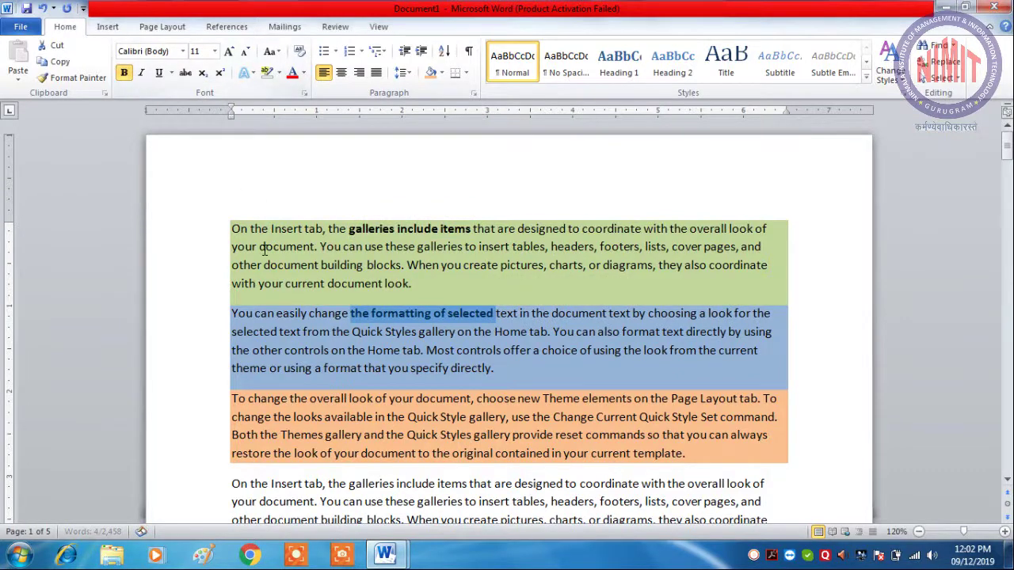
scroll(263, 250, "down", 3)
scroll(324, 283, "down", 1)
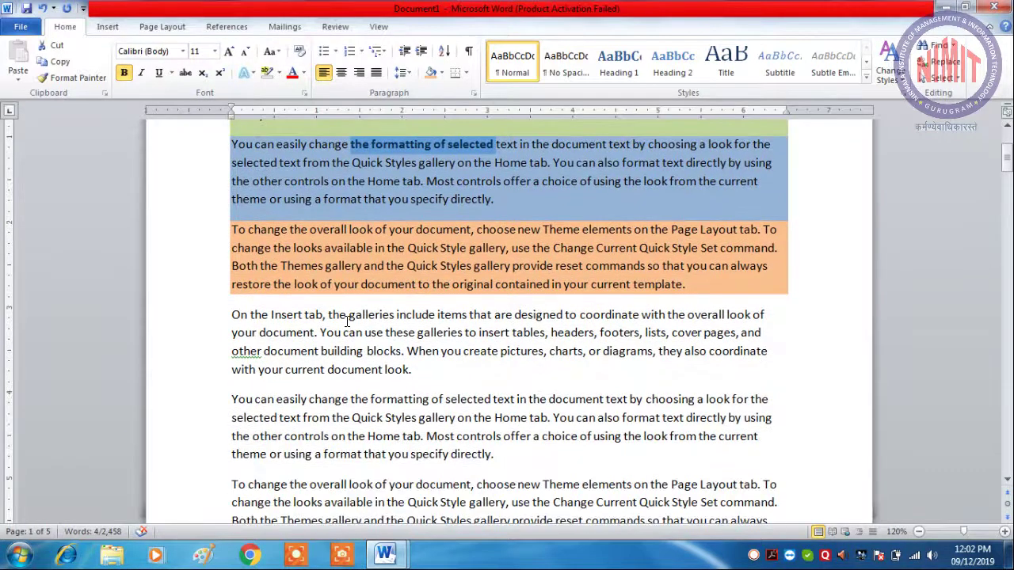
left_click_drag(346, 321, 388, 364)
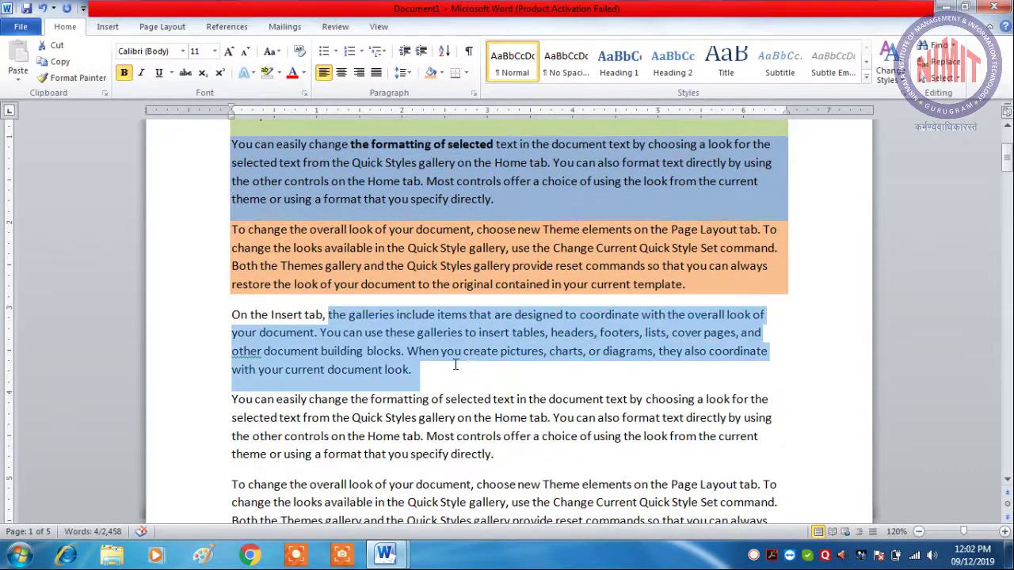
left_click(125, 73)
Select all the bold text at once with Select Text with Similar Formatting.
left_click(333, 284)
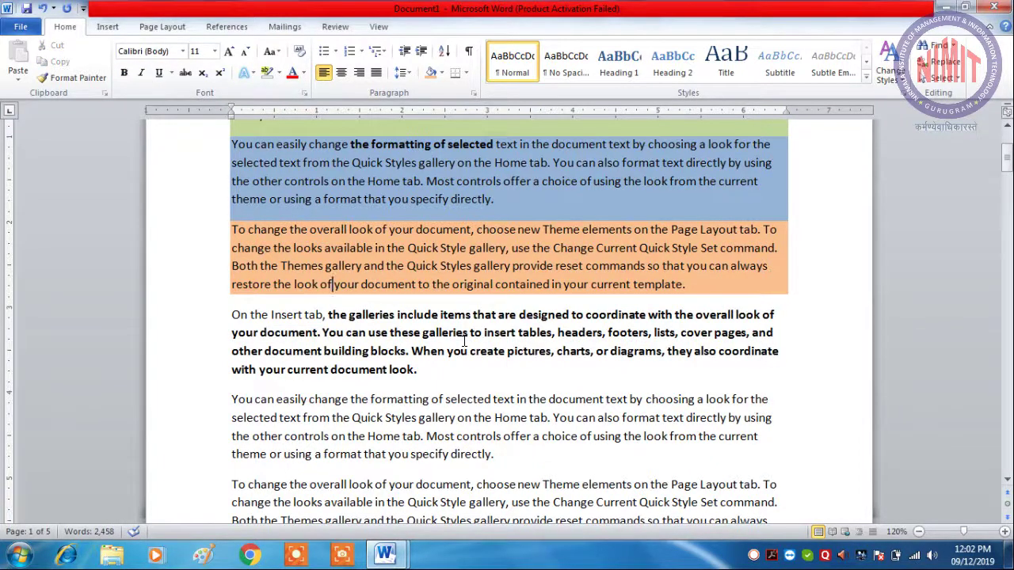
double_click(470, 144)
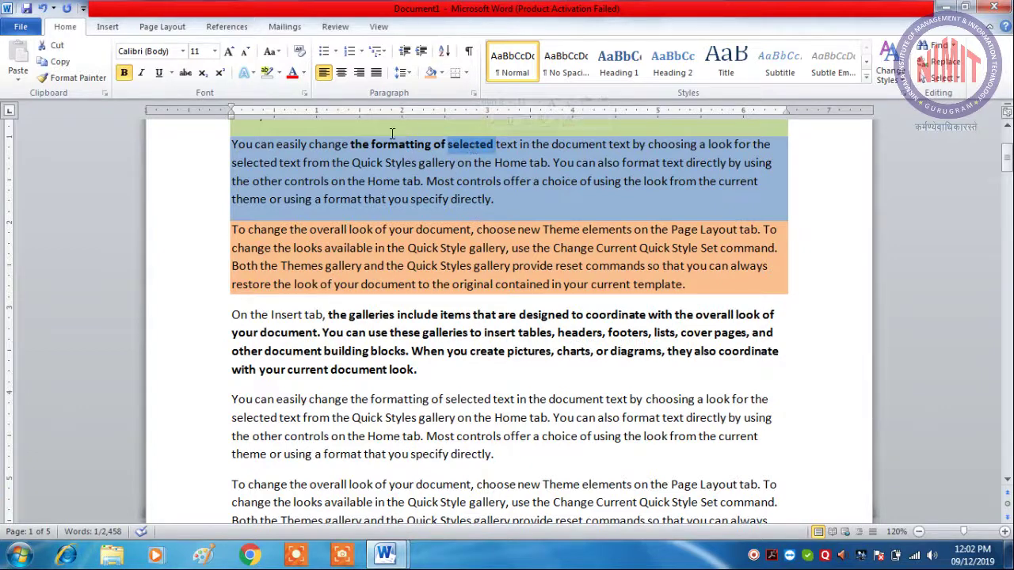
left_click(941, 78)
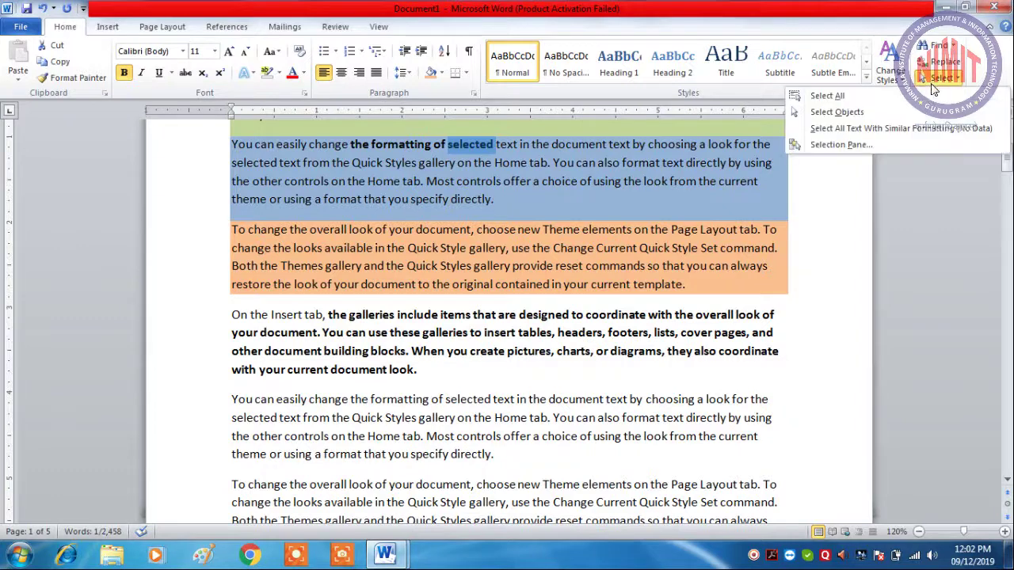
left_click(918, 129)
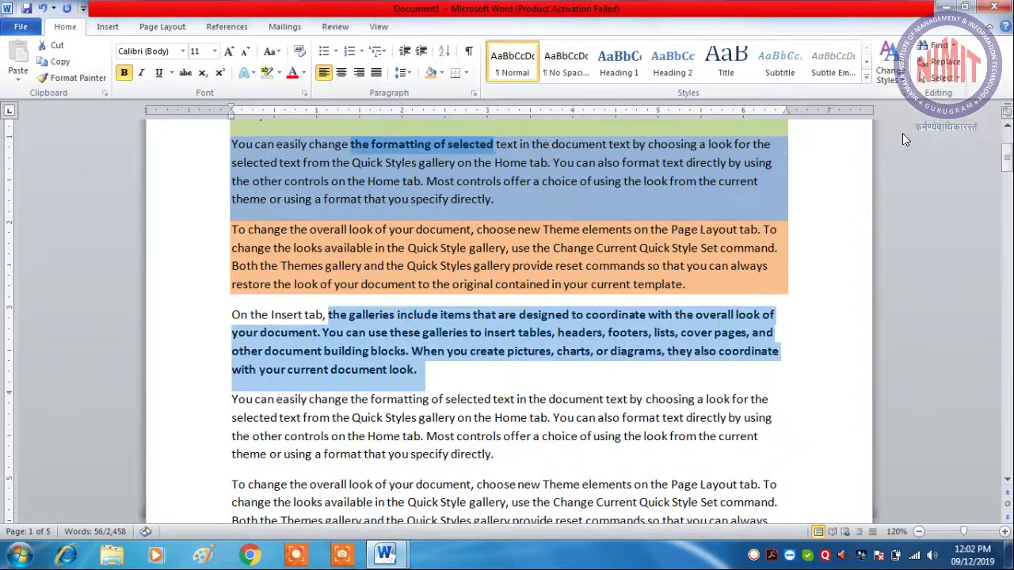
scroll(742, 178, "up", 2)
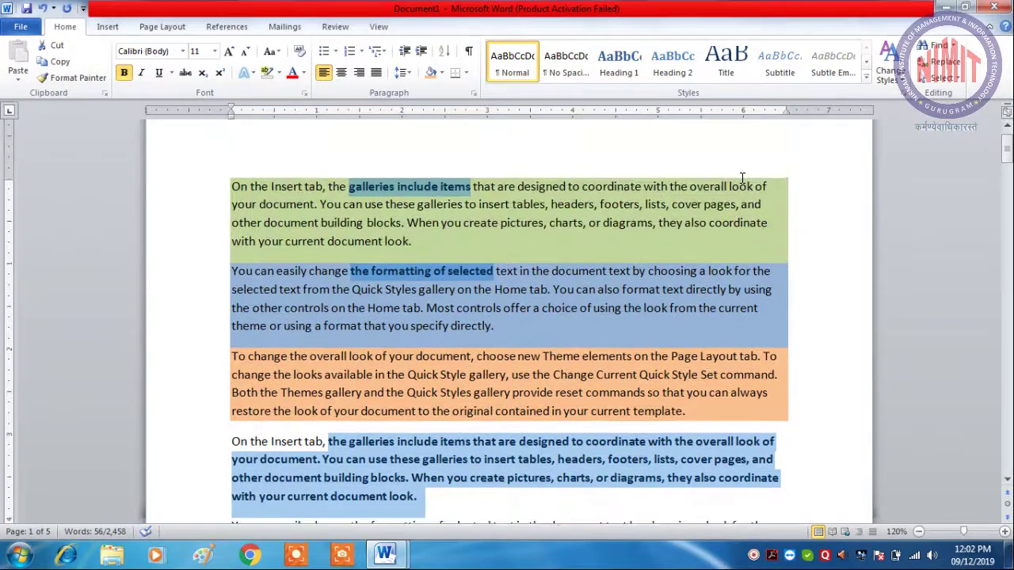
Unbold the passage, then underline 'the formatting of selected', 'using a format that you specify' and another passage.
left_click(127, 75)
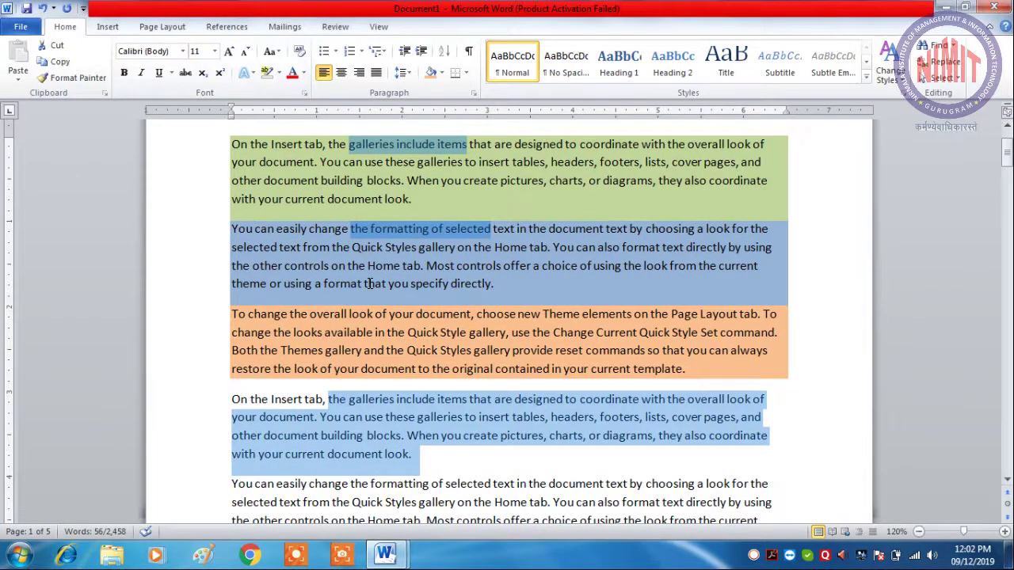
scroll(365, 285, "down", 2)
scroll(373, 316, "down", 2)
left_click_drag(364, 317, 491, 317)
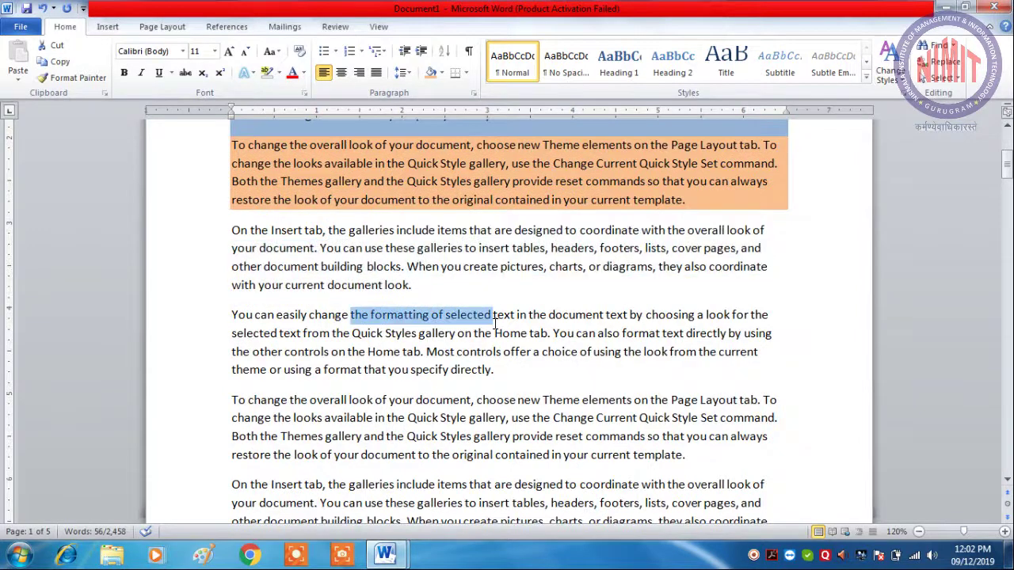
left_click(159, 74)
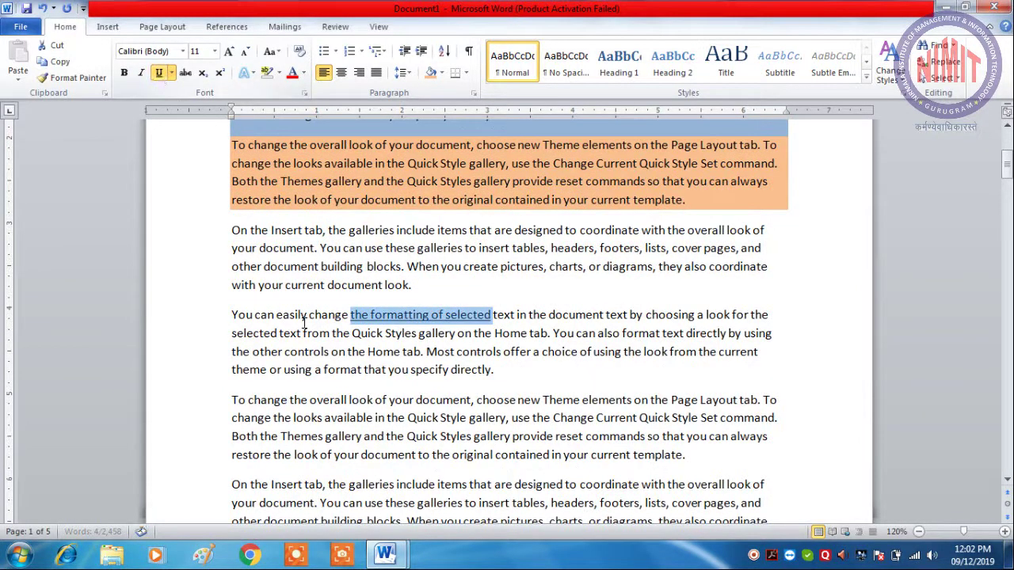
left_click_drag(284, 369, 450, 369)
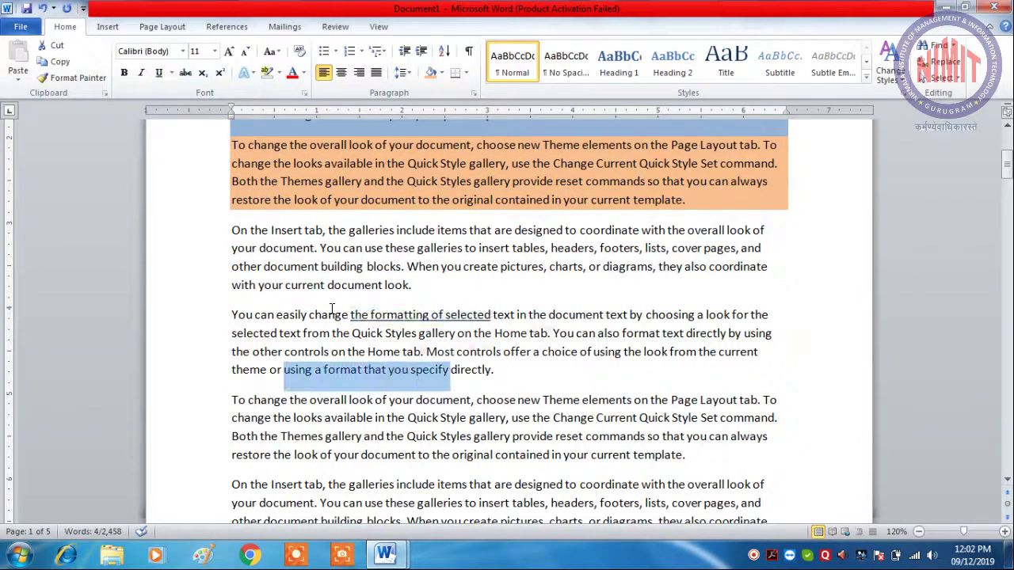
left_click(159, 73)
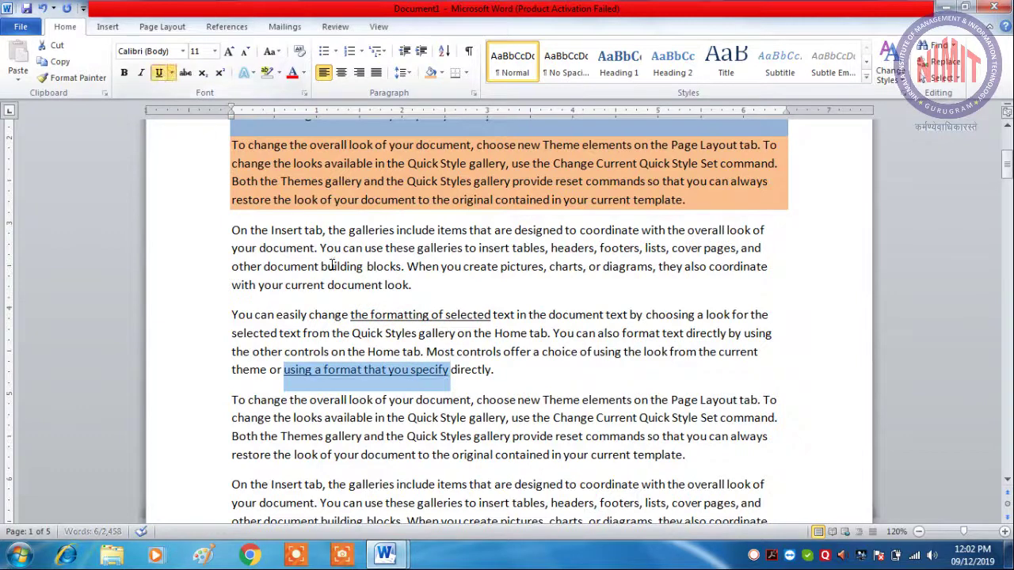
left_click(430, 455)
left_click_drag(431, 454, 544, 526)
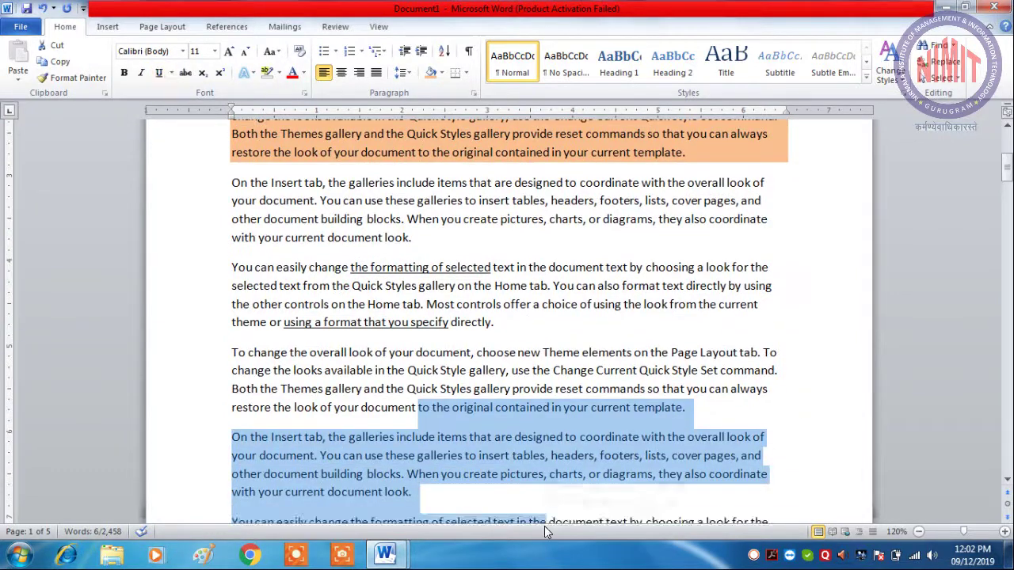
left_click(160, 73)
left_click(579, 352)
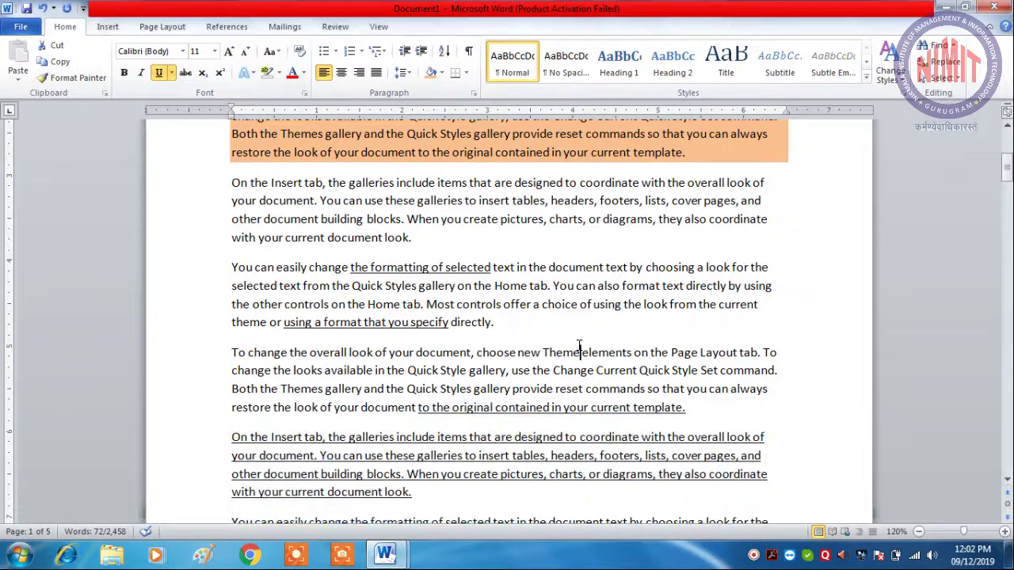
Select every underlined phrase via Select Text with Similar Formatting and remove the underline.
double_click(468, 267)
left_click(957, 82)
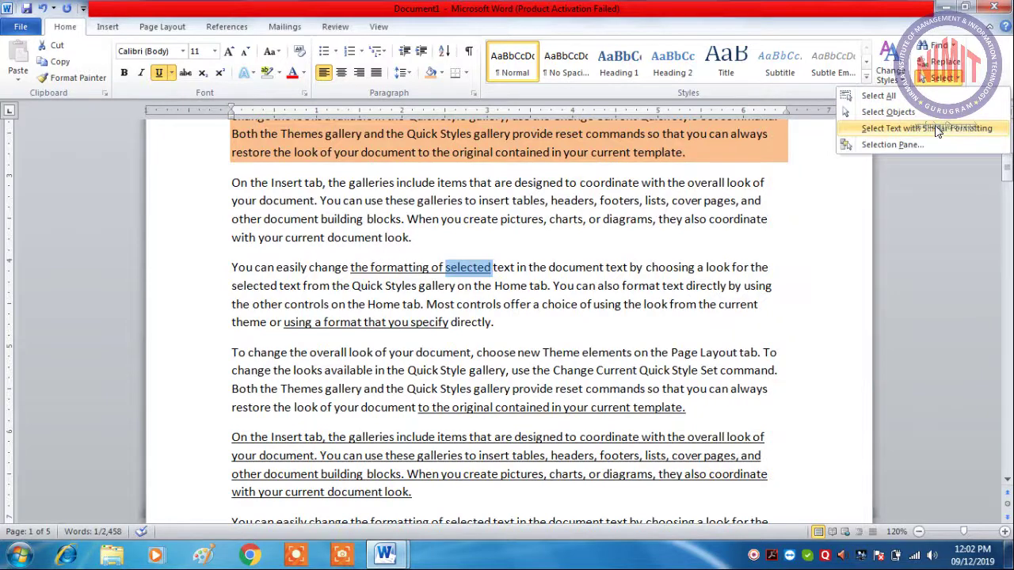
left_click(938, 129)
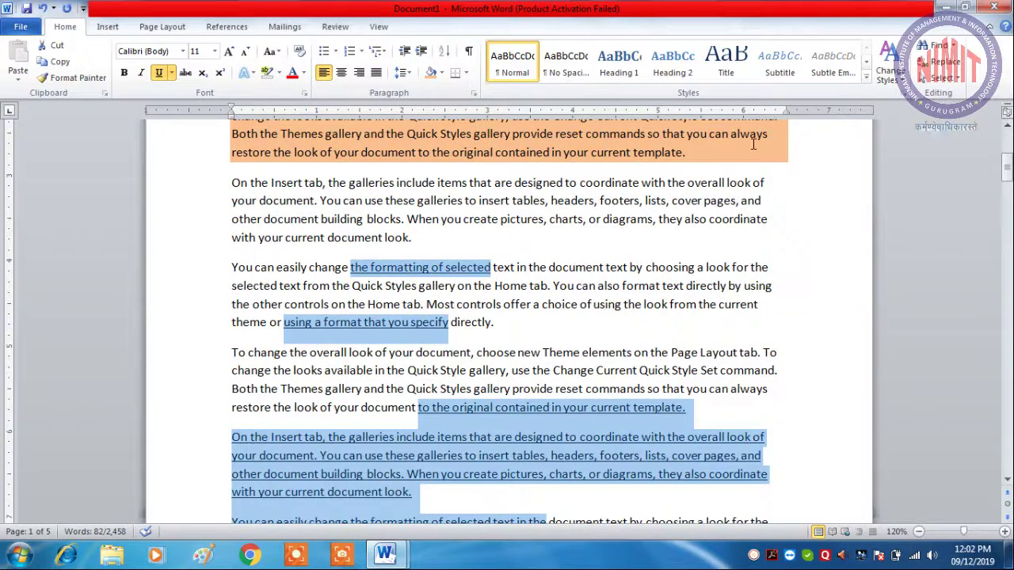
left_click(161, 76)
left_click(428, 269)
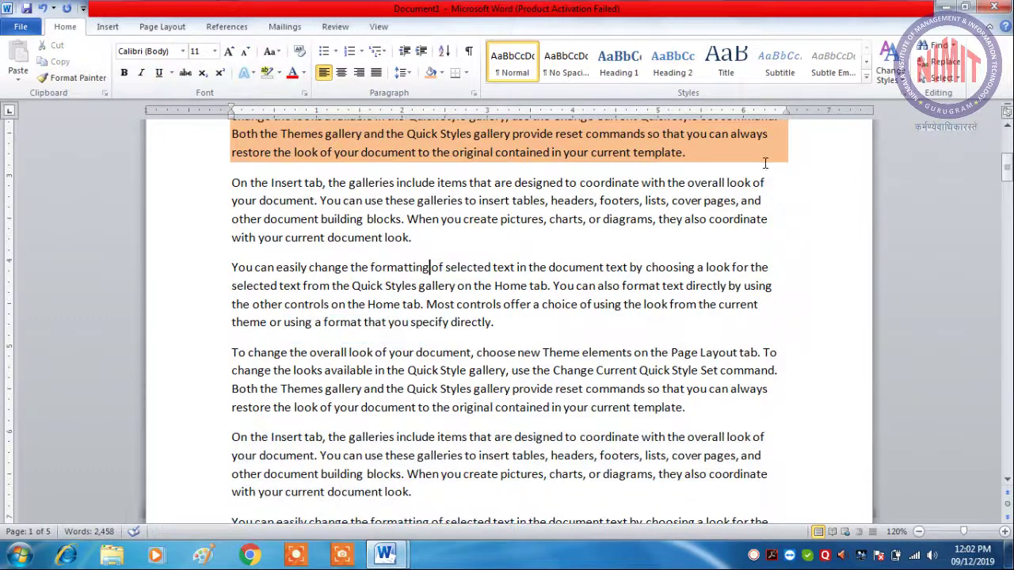
Look over the Select menu and Page Layout tab, then open Change Styles on Home.
left_click(937, 82)
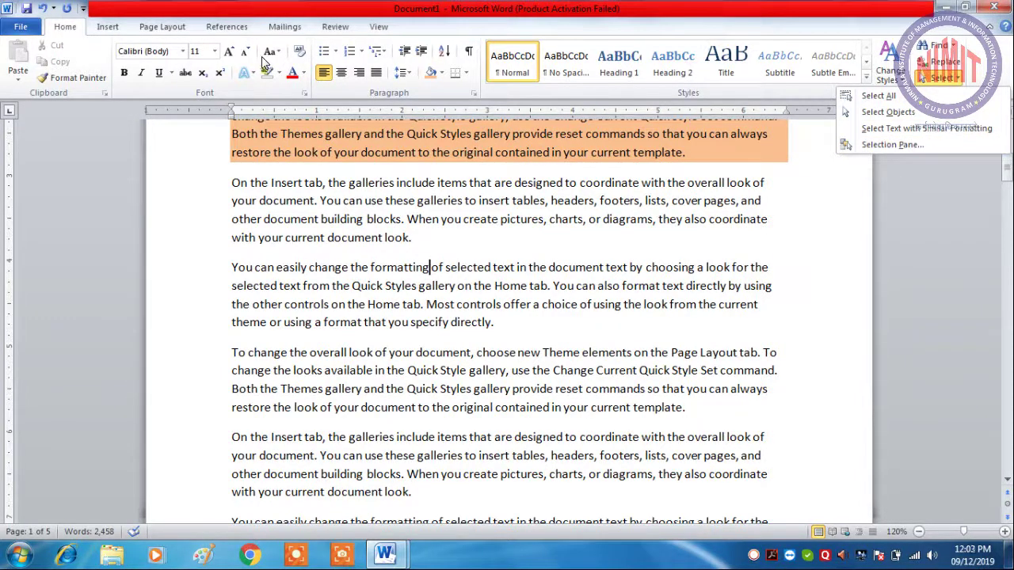
left_click(176, 30)
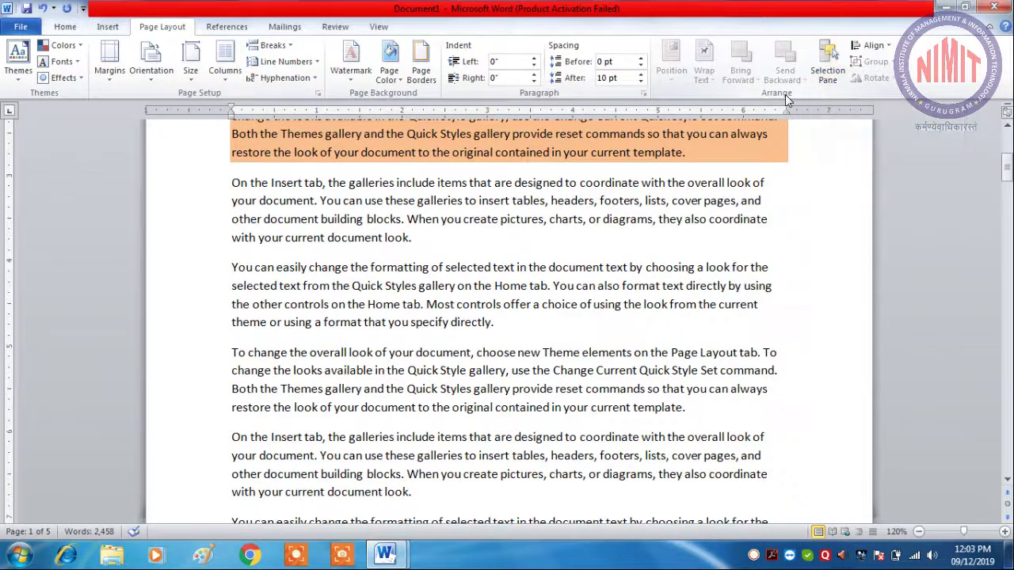
left_click(66, 26)
left_click(940, 78)
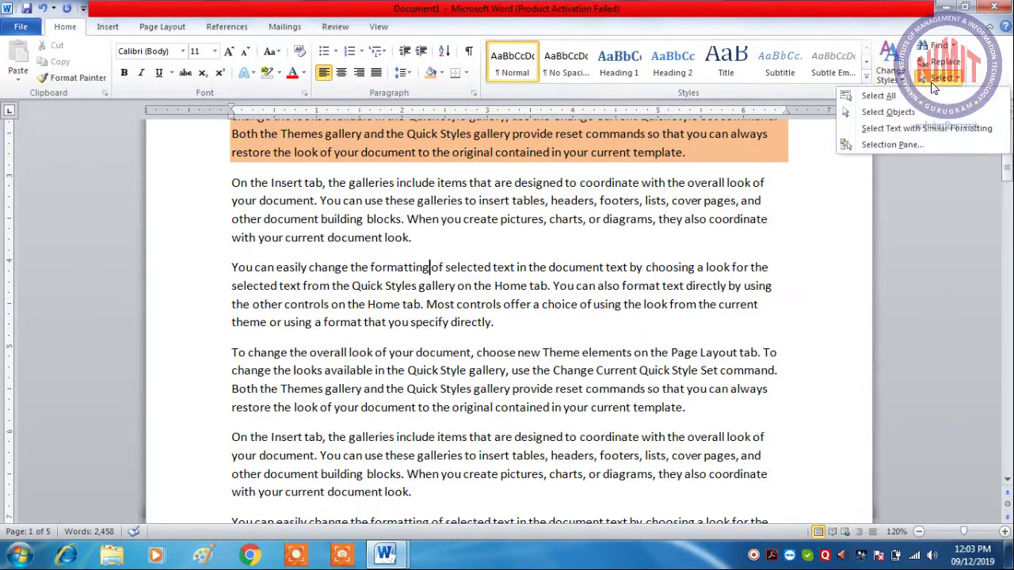
left_click(891, 170)
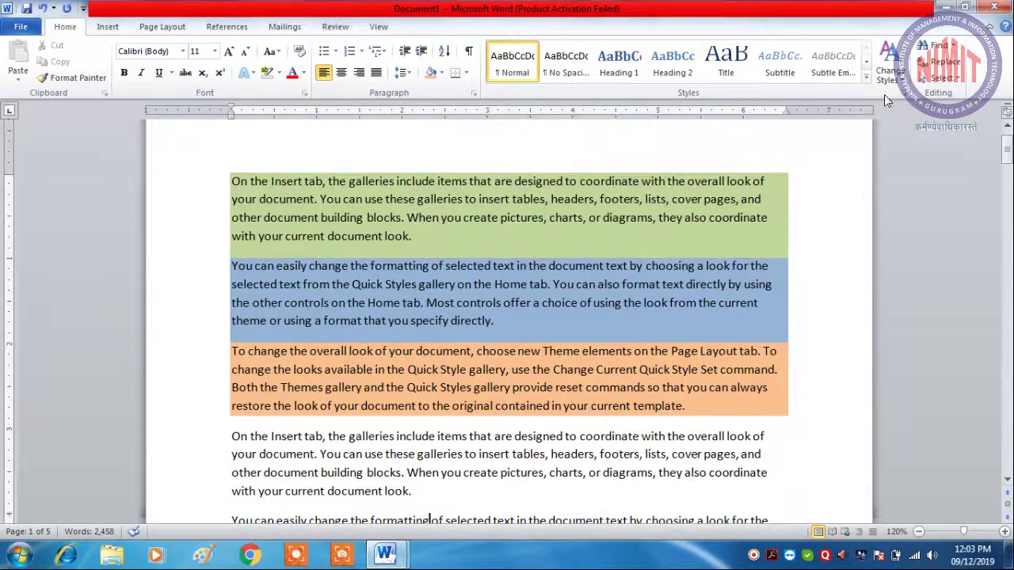
left_click(883, 82)
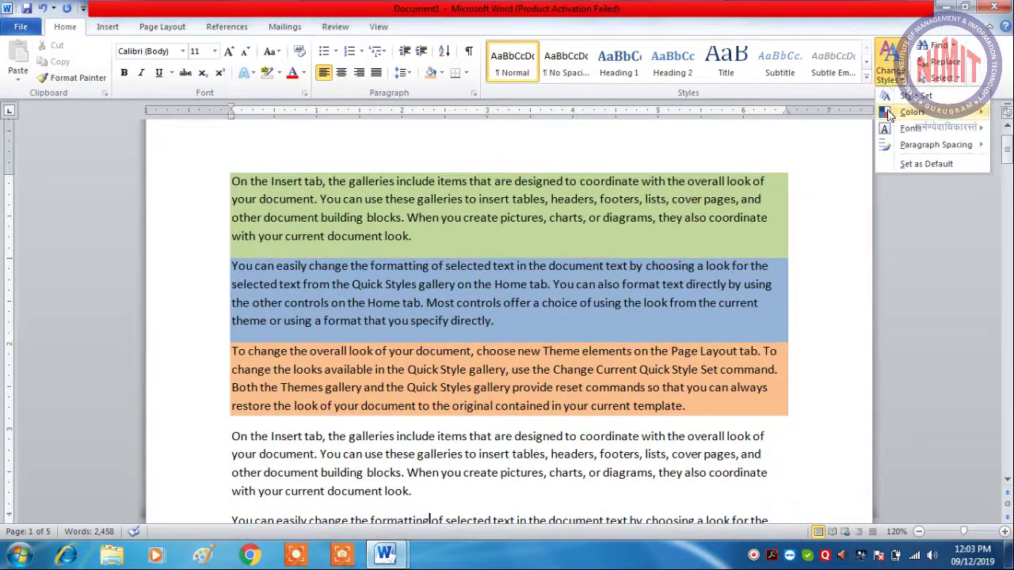
Change the first paragraph's shading from green to yellow, then open the Change Styles Colors gallery.
left_click(889, 113)
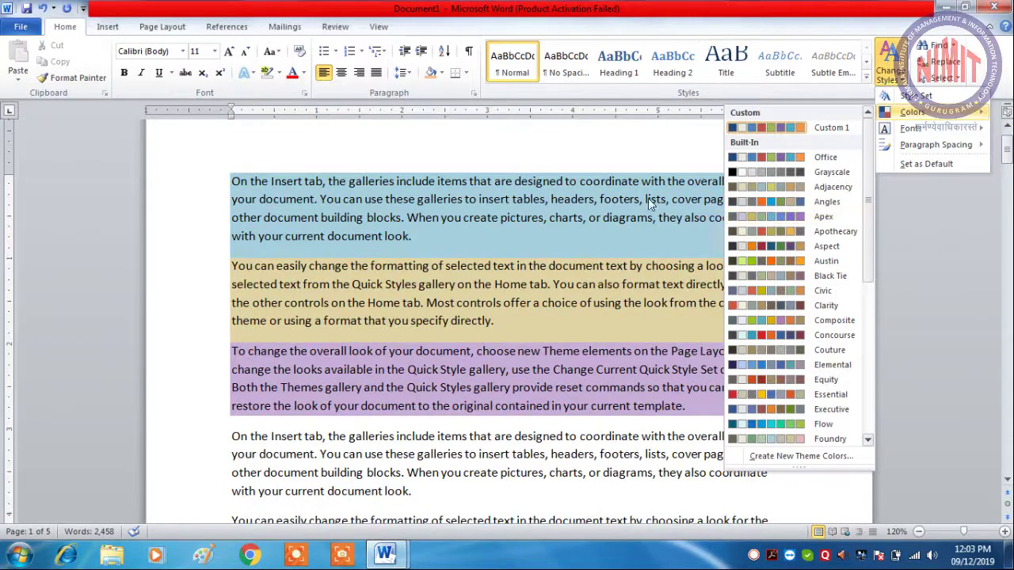
left_click(647, 198)
double_click(188, 181)
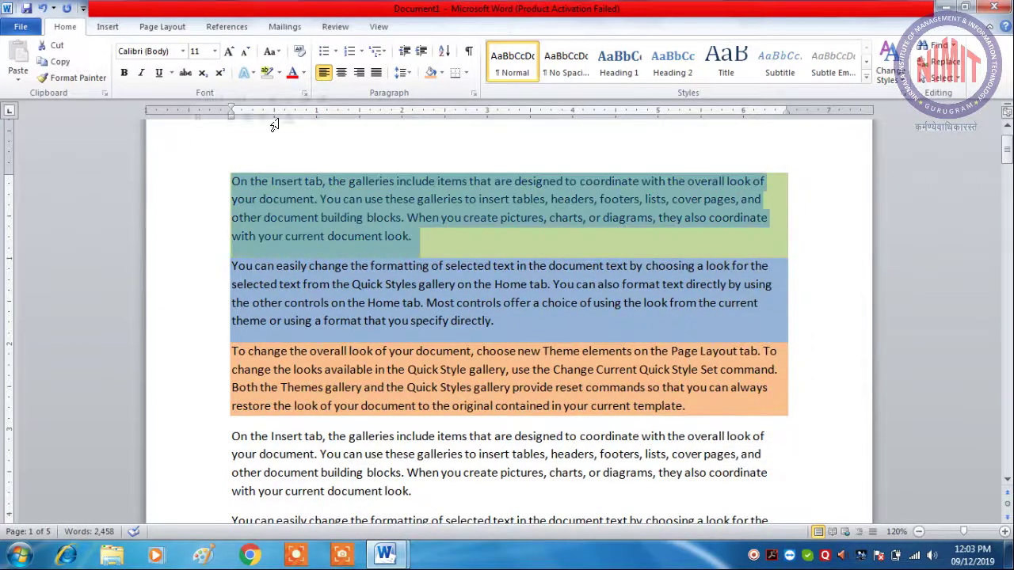
left_click(440, 72)
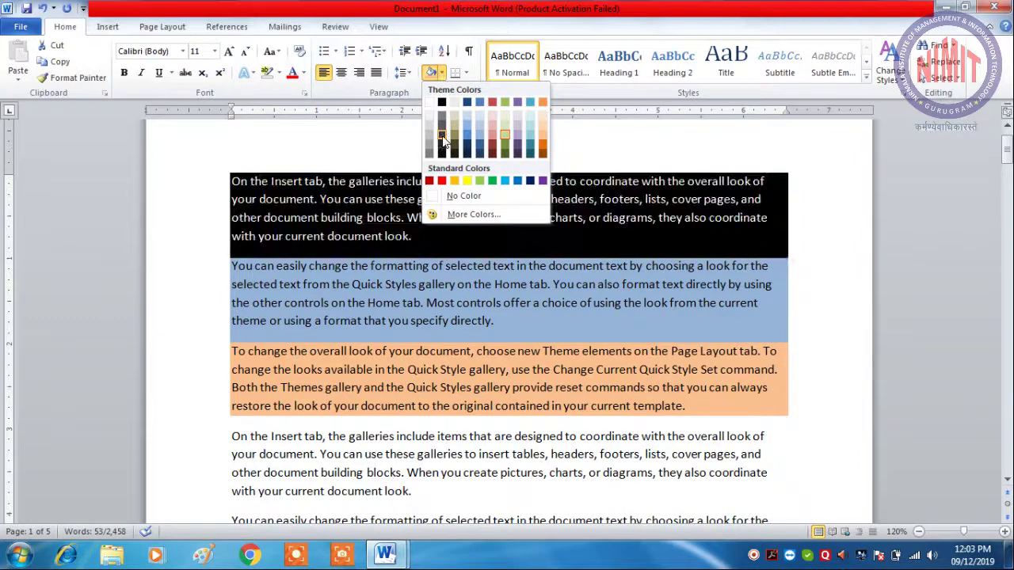
left_click(467, 181)
left_click(508, 235)
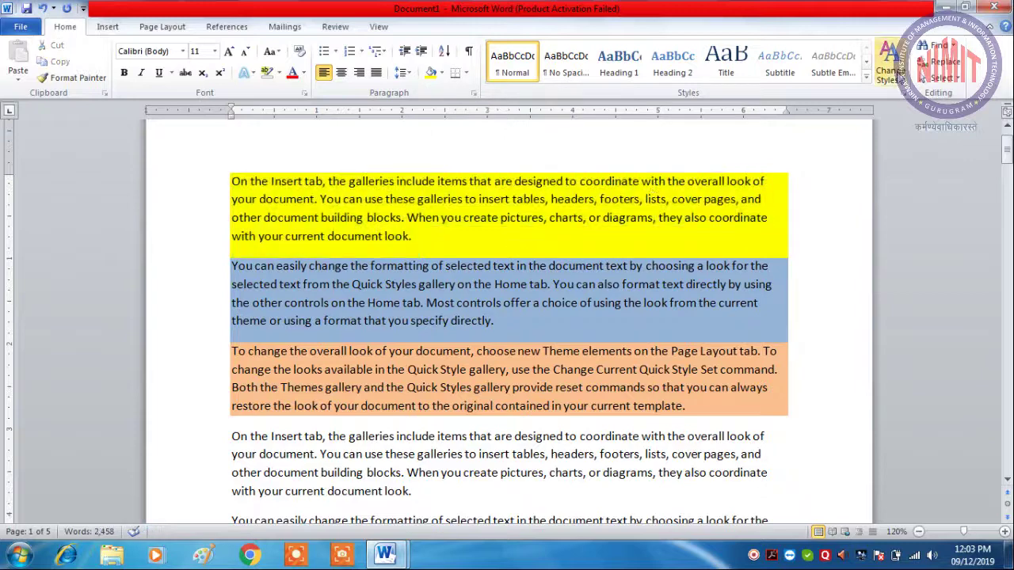
left_click(891, 70)
mouse_move(919, 112)
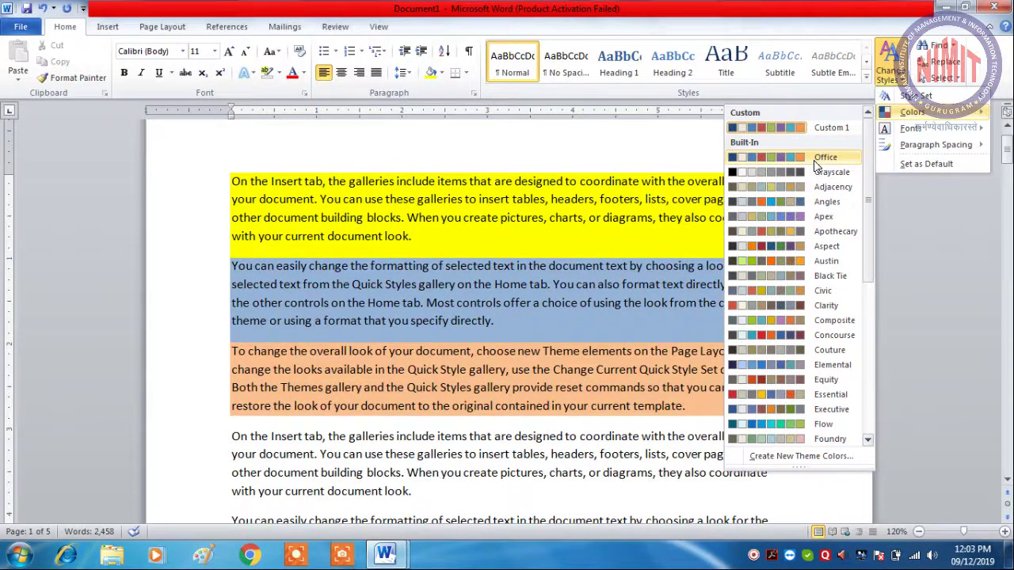
Keep the Office colour set and set the first three paragraphs' shading to No Color.
left_click(409, 231)
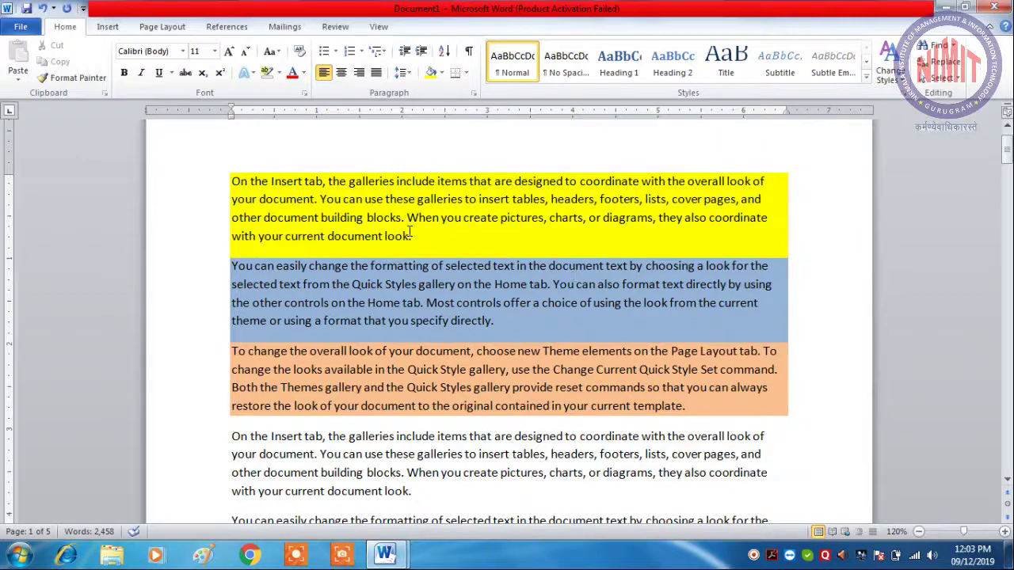
left_click_drag(345, 261, 732, 404)
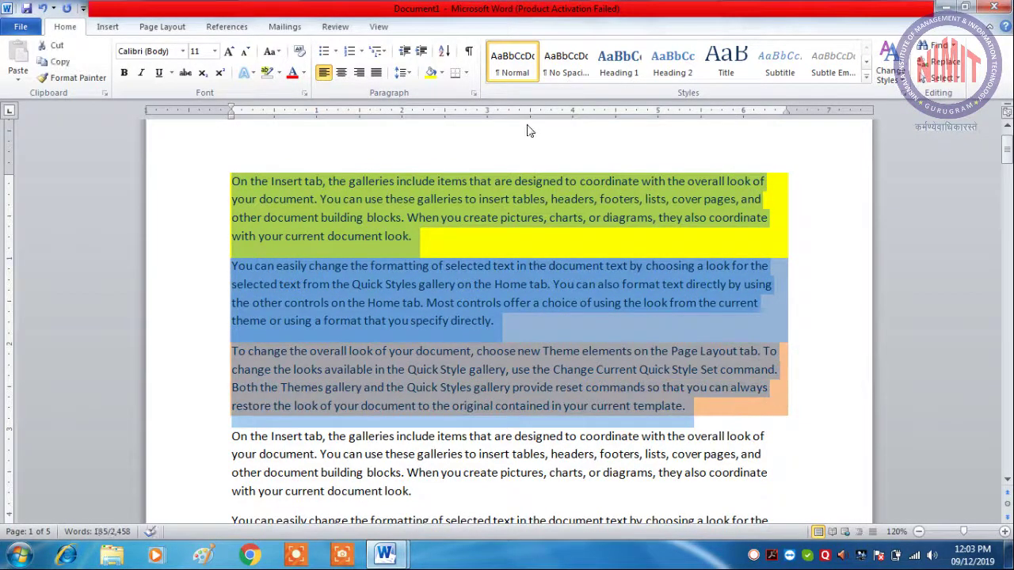
left_click(440, 73)
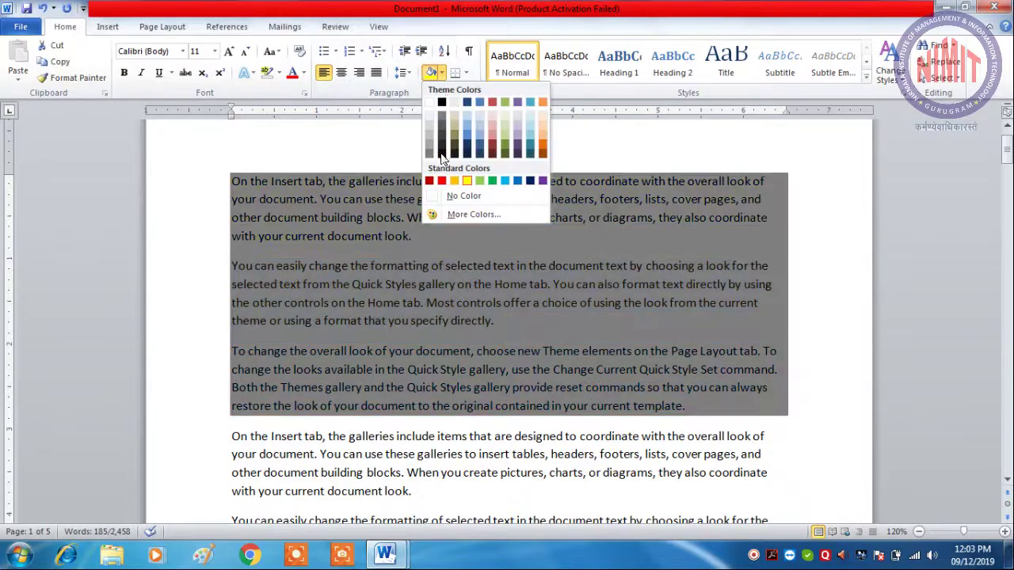
left_click(479, 197)
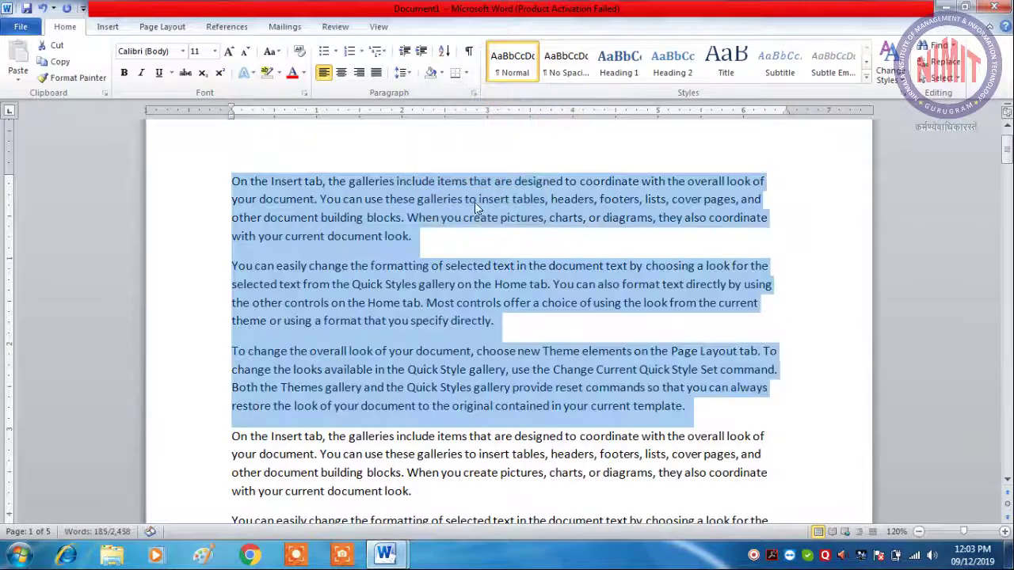
left_click(459, 247)
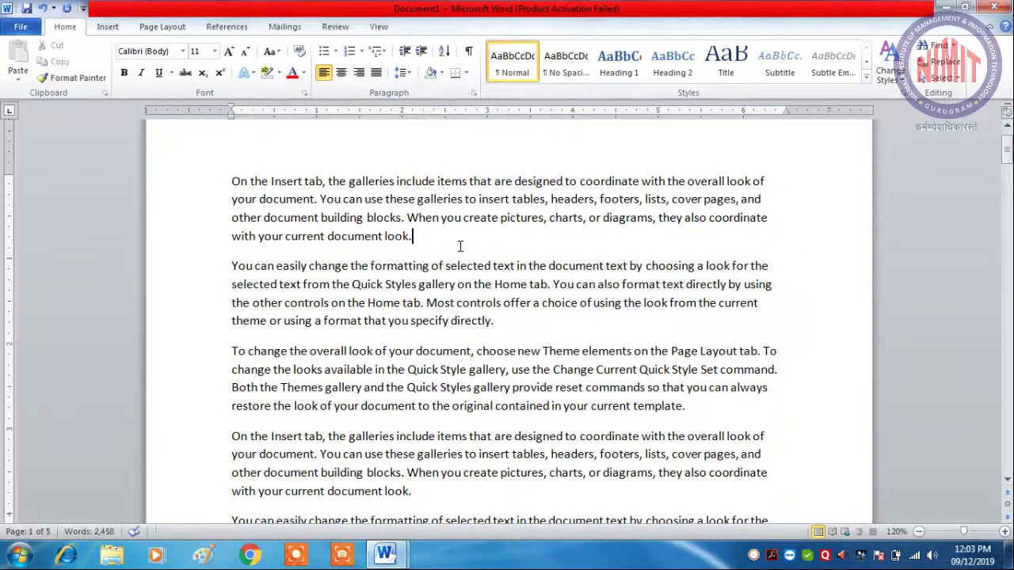